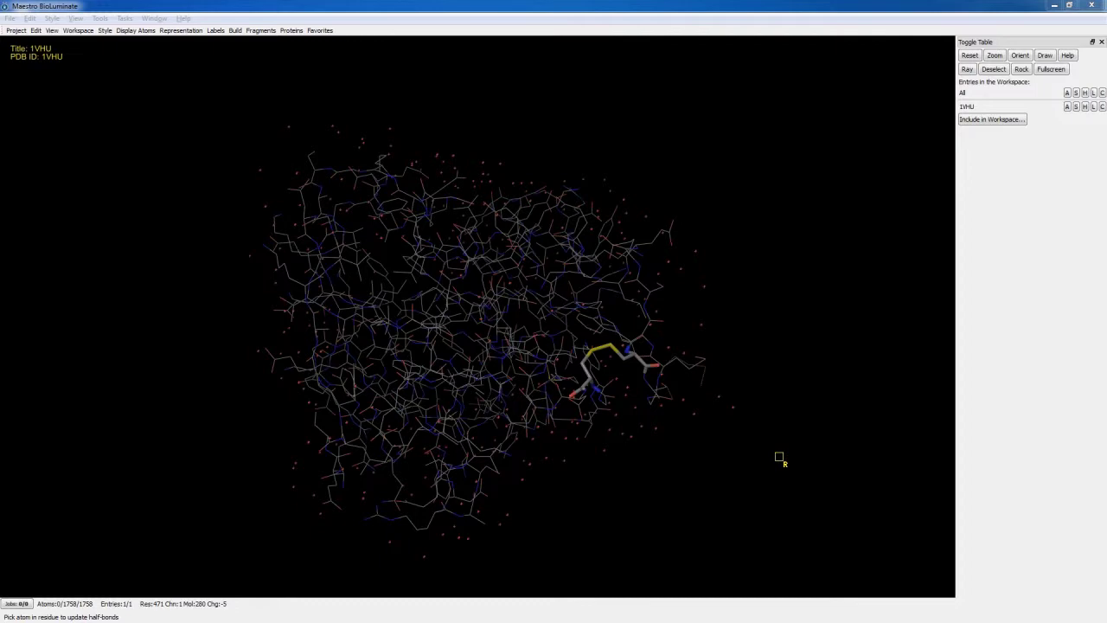
# - Rotate and zoom the view to inspect the CYS 111–CYS 154 disulfide bond closely
pyautogui.moveTo(783, 454); pyautogui.dragTo(764, 422, button='middle')
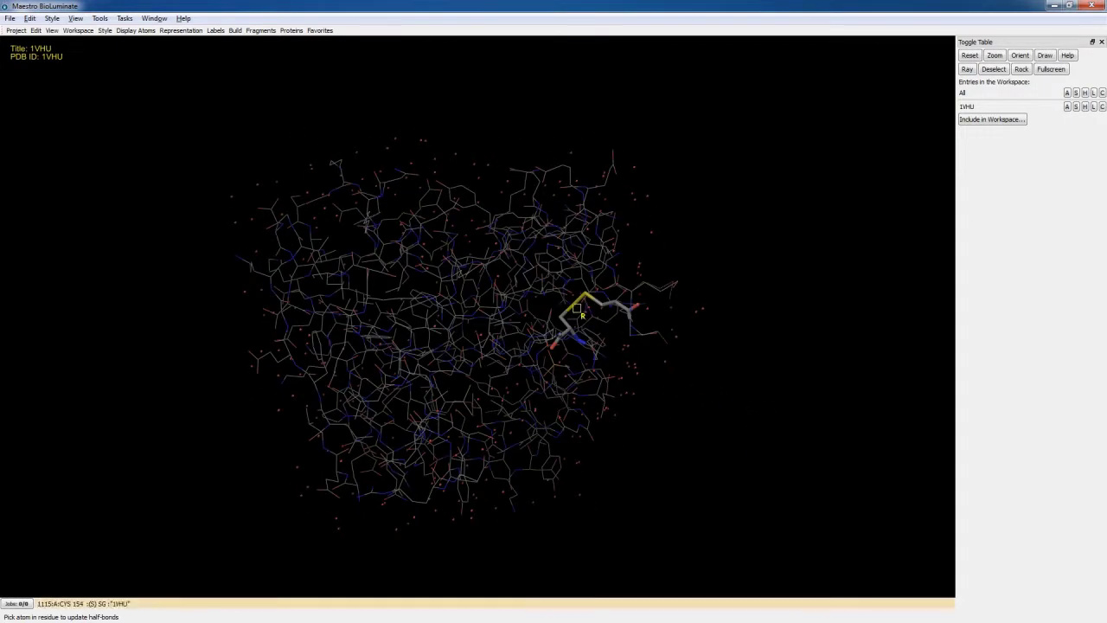
pyautogui.scroll(3, 583, 313)
pyautogui.scroll(10, 609, 373)
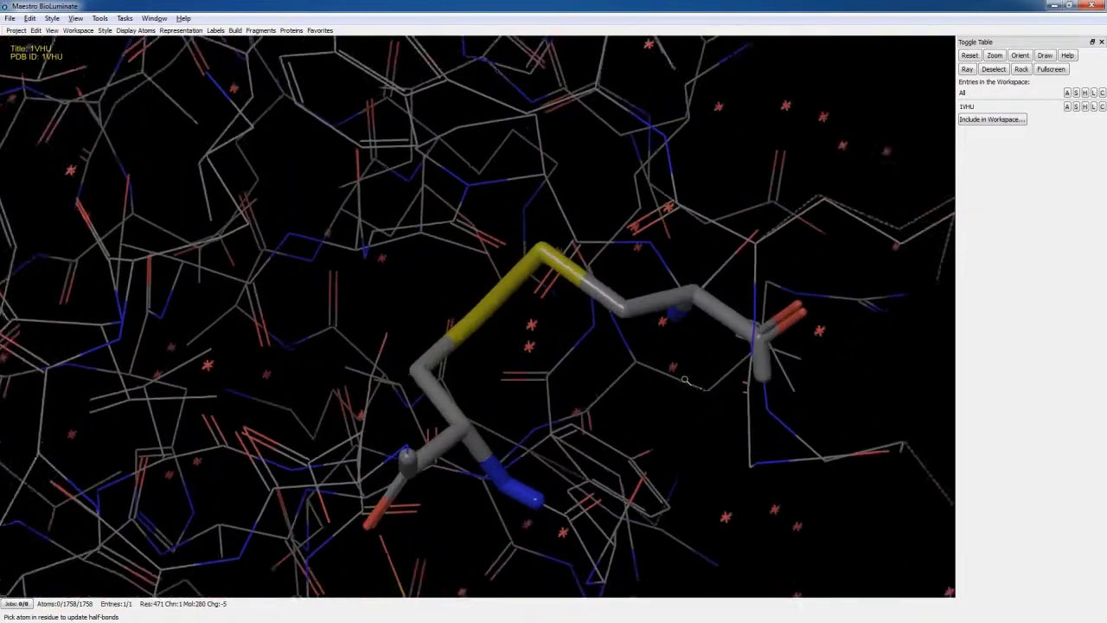
pyautogui.moveTo(635, 383)
pyautogui.mouseDown(button='middle')
pyautogui.moveTo(648, 383)
pyautogui.moveTo(627, 381)
pyautogui.mouseUp(button='middle')
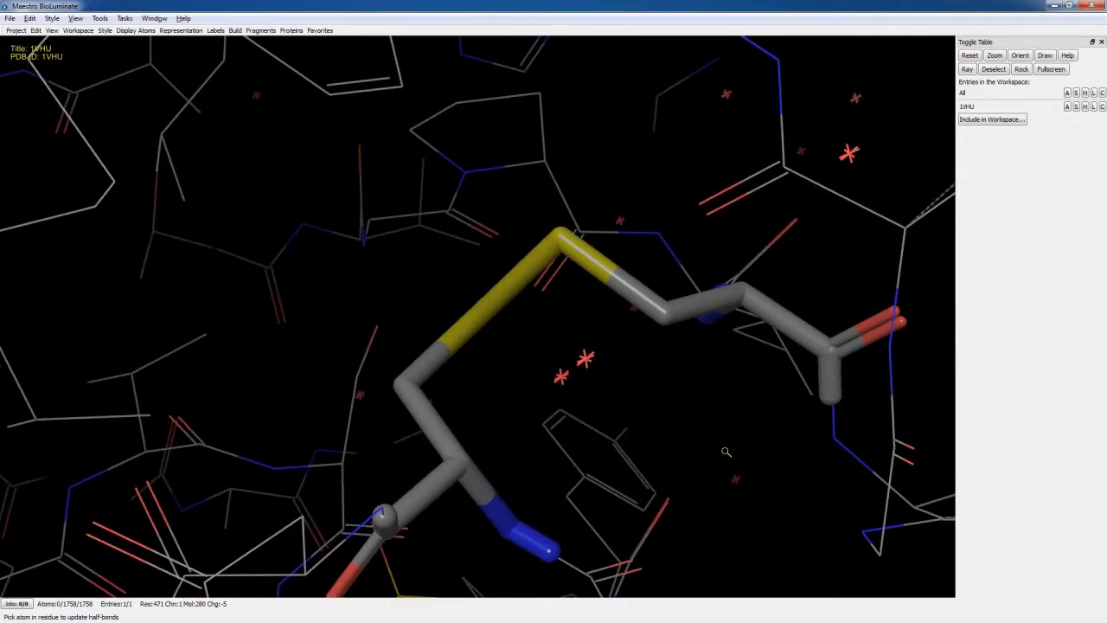
pyautogui.scroll(-10, 727, 452)
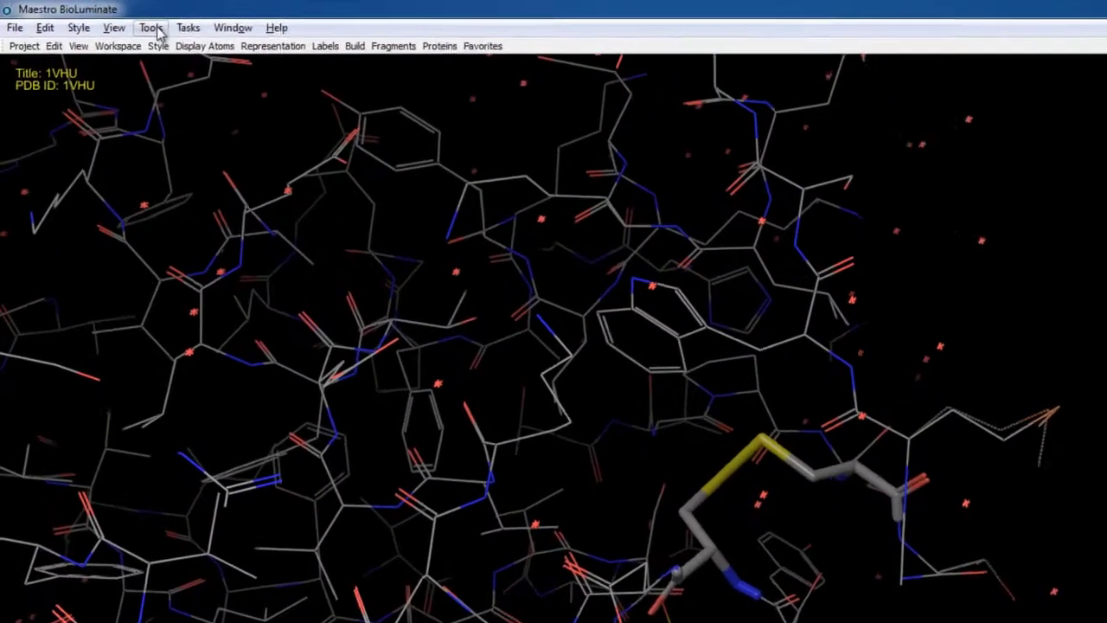
# - Preprocess 1VHU with default Protein Preparation options and dismiss the structure problems list
pyautogui.click(193, 36)
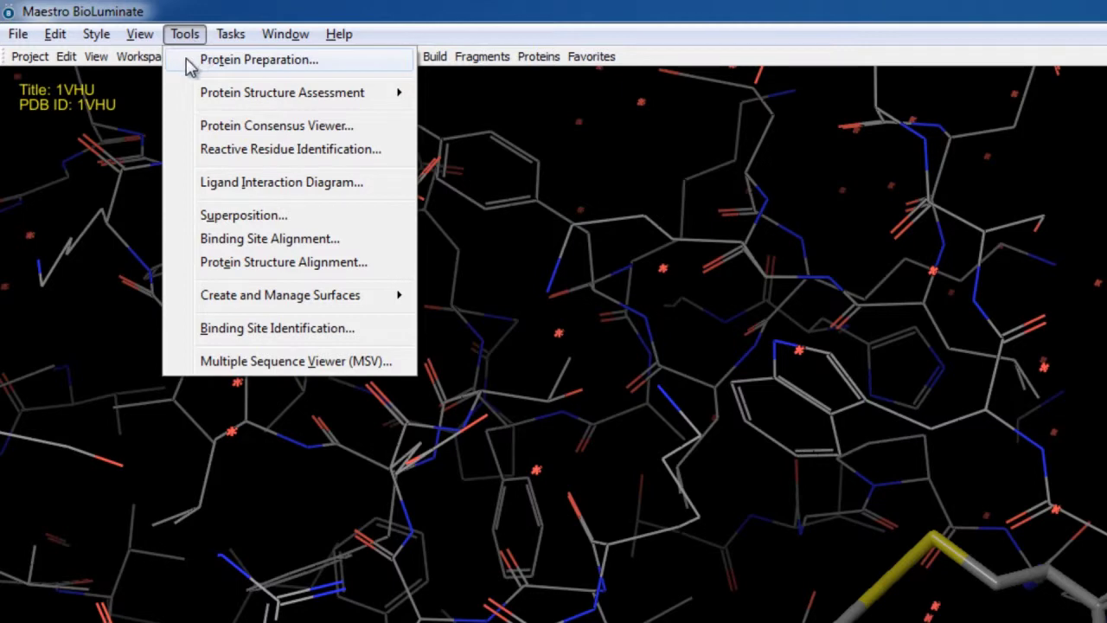
pyautogui.click(188, 60)
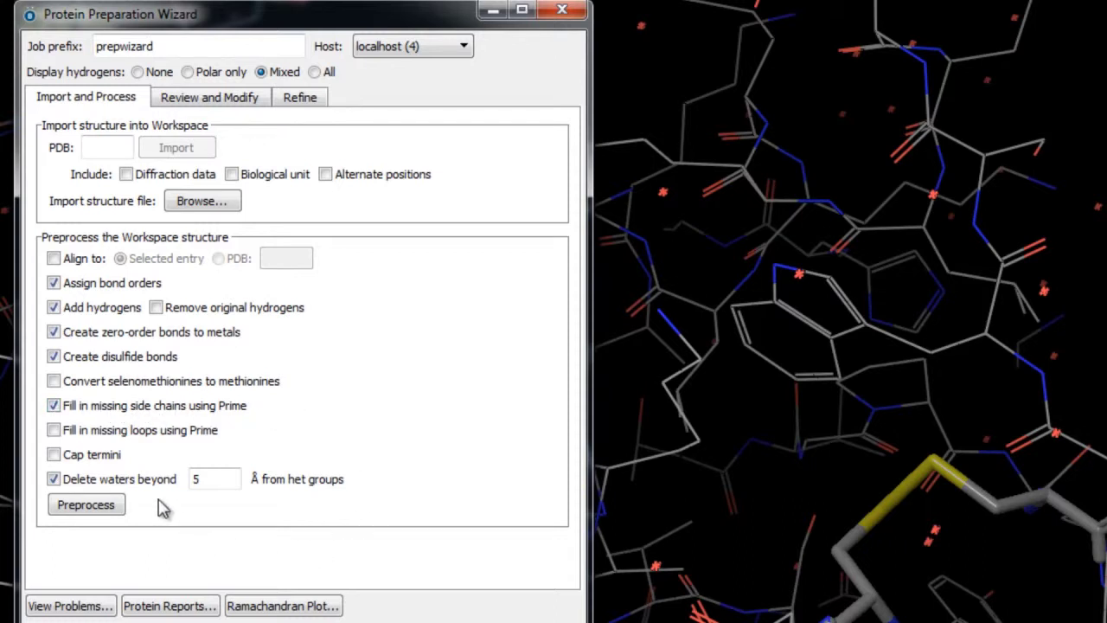
pyautogui.click(88, 507)
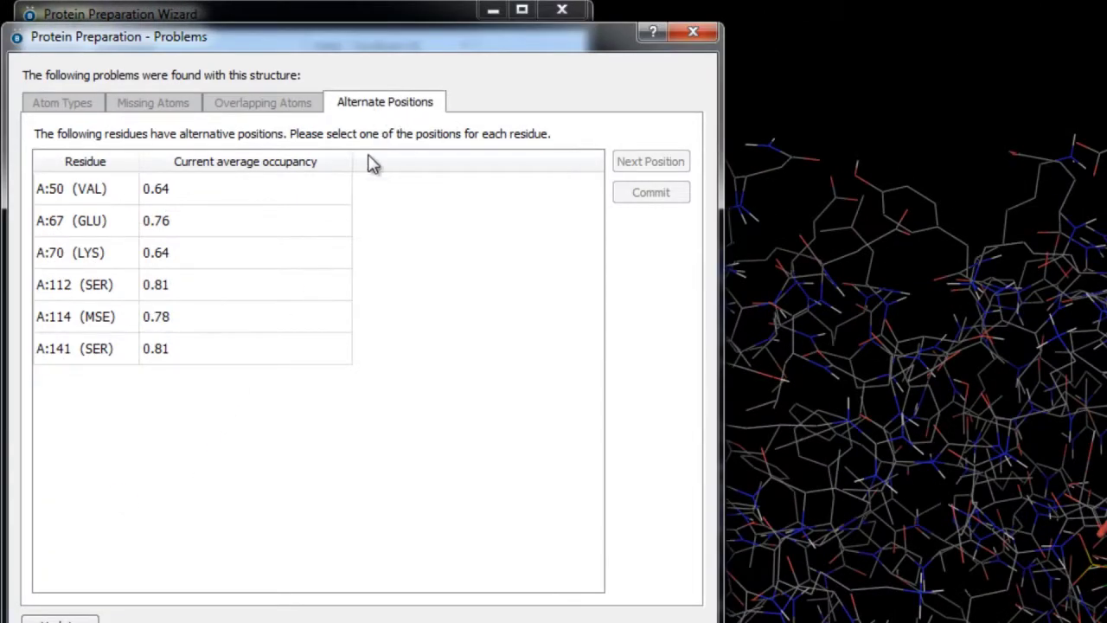
pyautogui.click(579, 603)
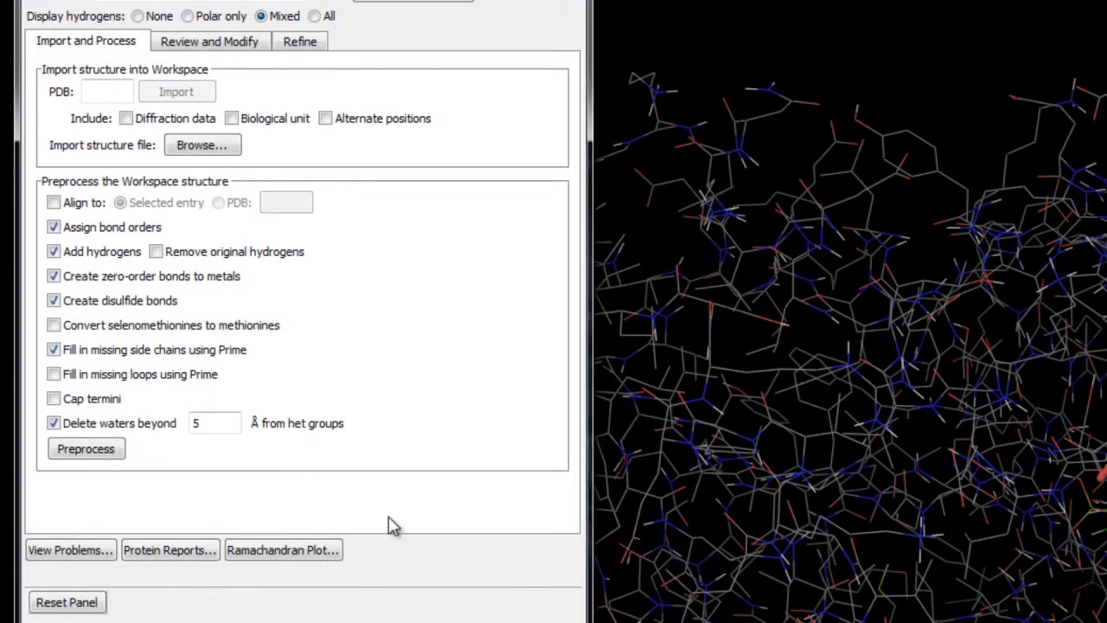
# - Close the Problems dialog and optimise the hydrogen-bond network from the Refine tab
pyautogui.click(92, 452)
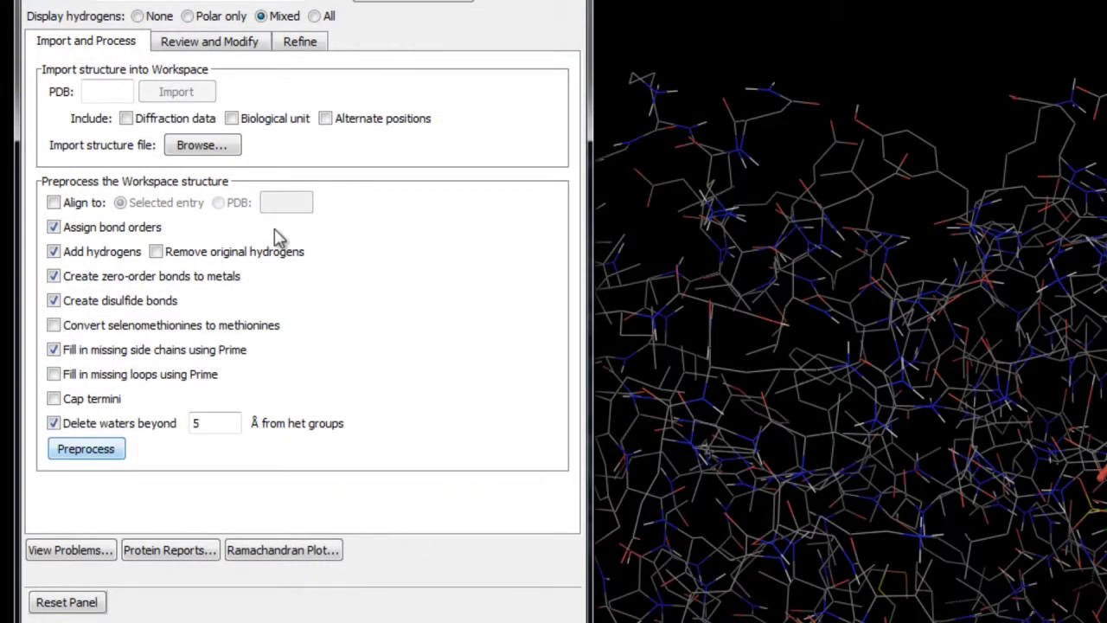
pyautogui.click(305, 43)
pyautogui.click(86, 208)
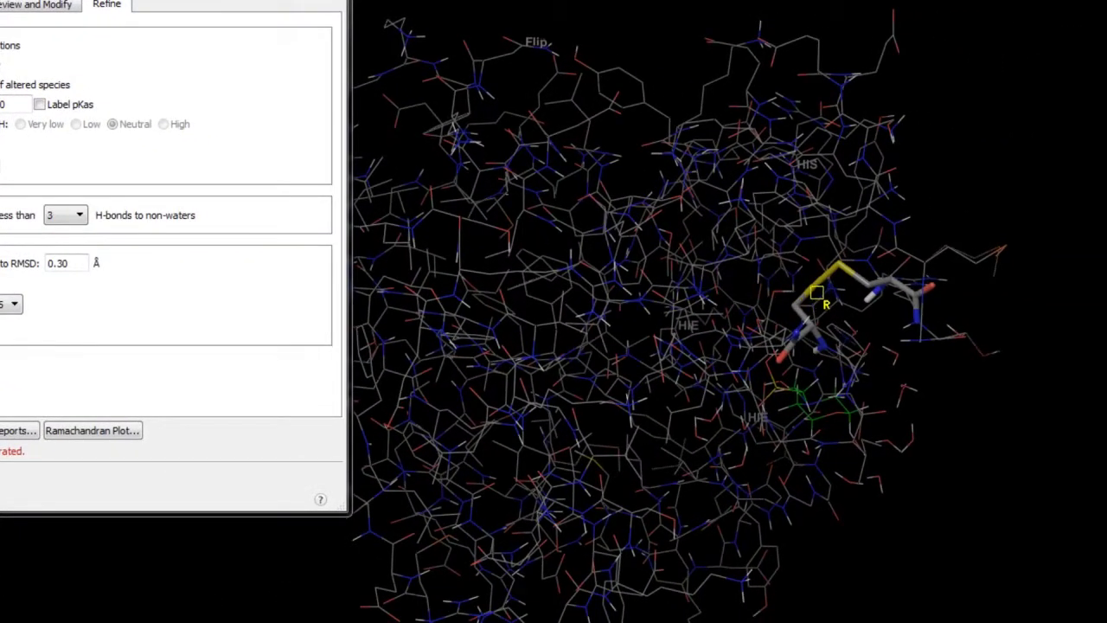
# - Pan and zoom to centre the disulfide bond close up
pyautogui.moveTo(790, 291); pyautogui.dragTo(664, 396, button='right')
pyautogui.scroll(5, 665, 396)
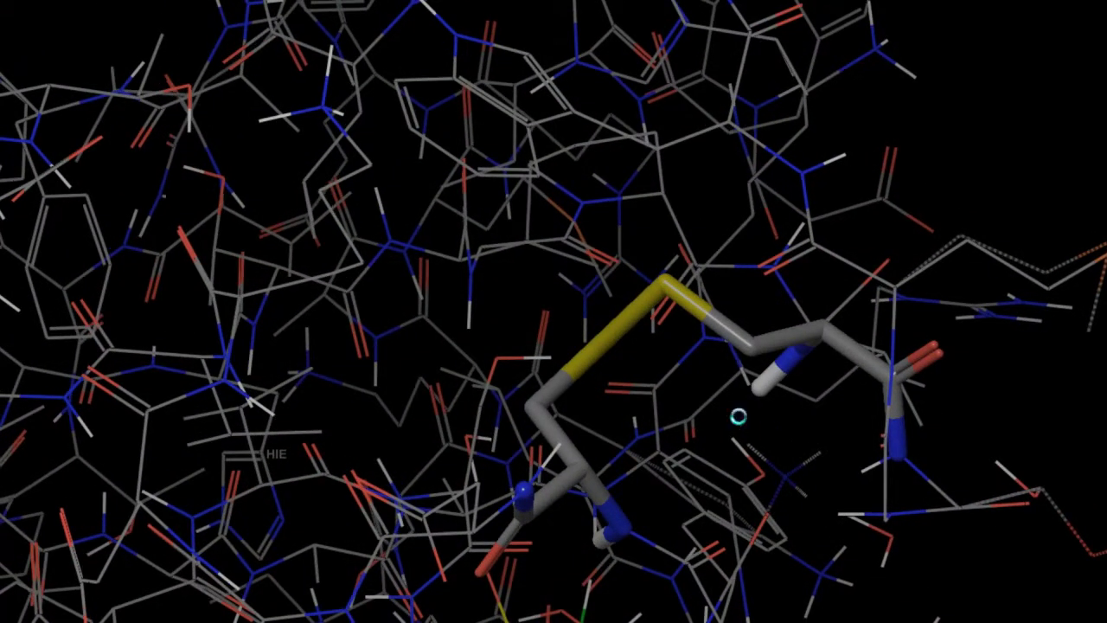
pyautogui.scroll(5, 736, 415)
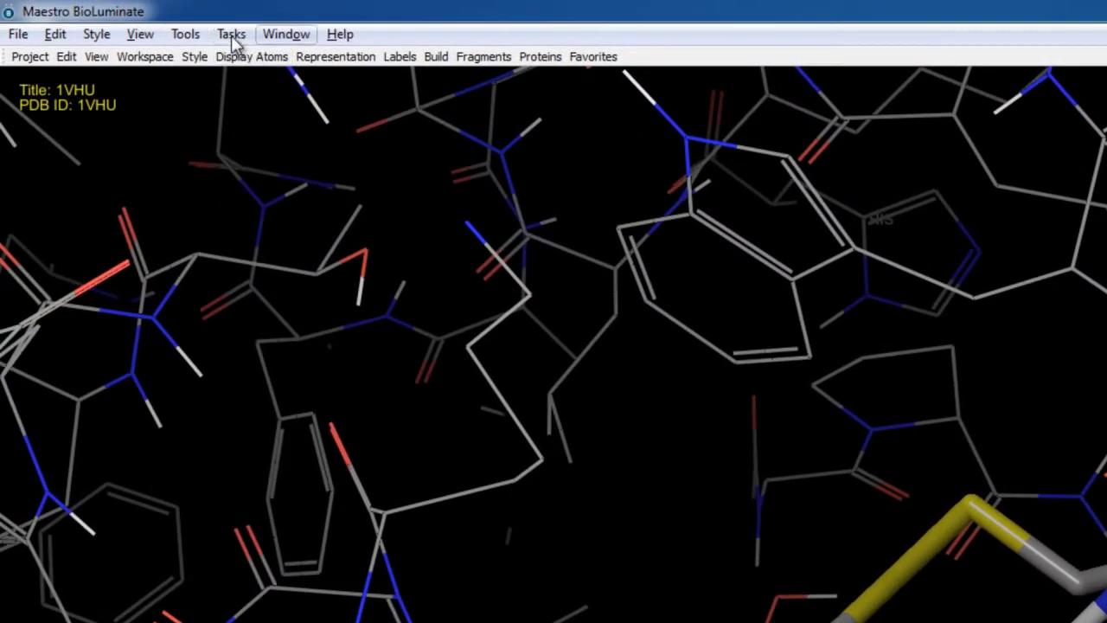
# - Mutate CYS 111 to ALA, running the job as residue-and-loop-mutation_C111A
pyautogui.click(225, 35)
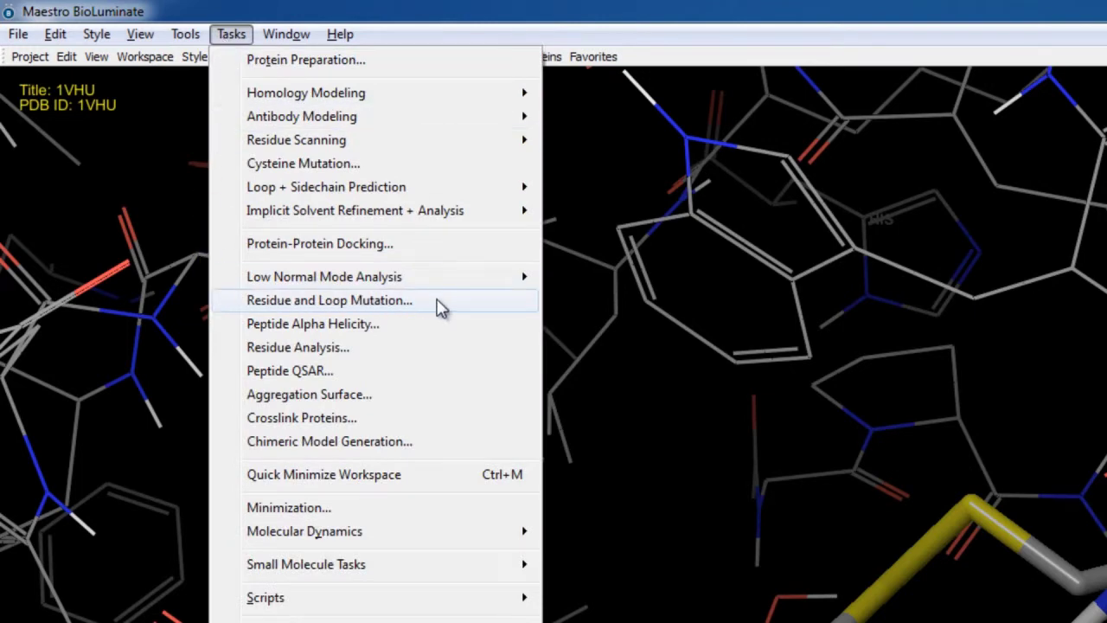
pyautogui.click(443, 303)
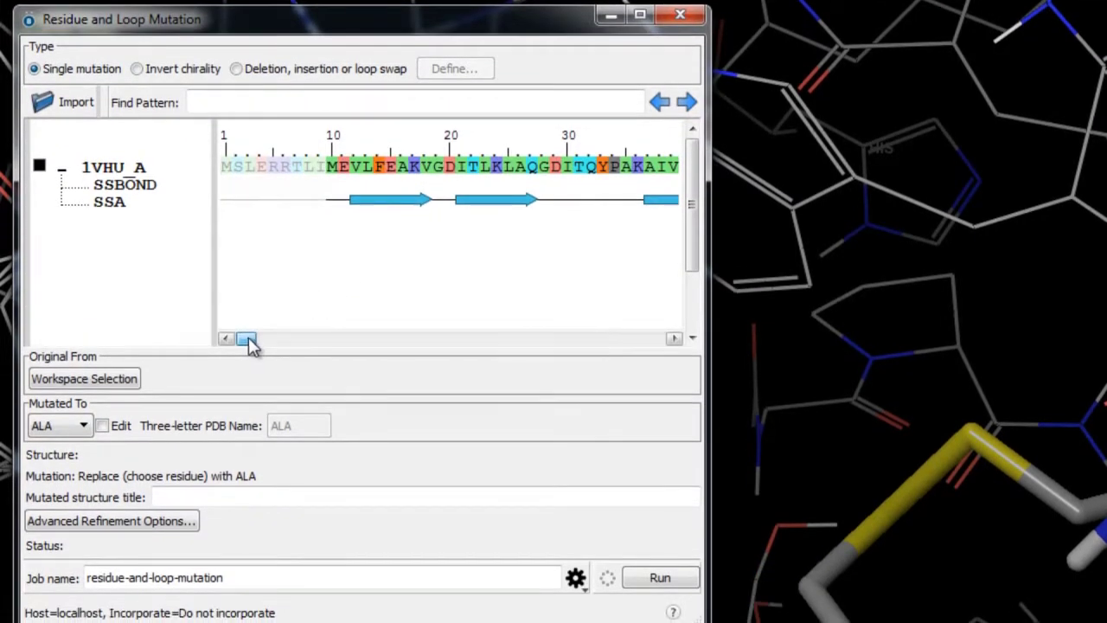
pyautogui.moveTo(247, 340); pyautogui.dragTo(490, 322)
pyautogui.click(320, 170)
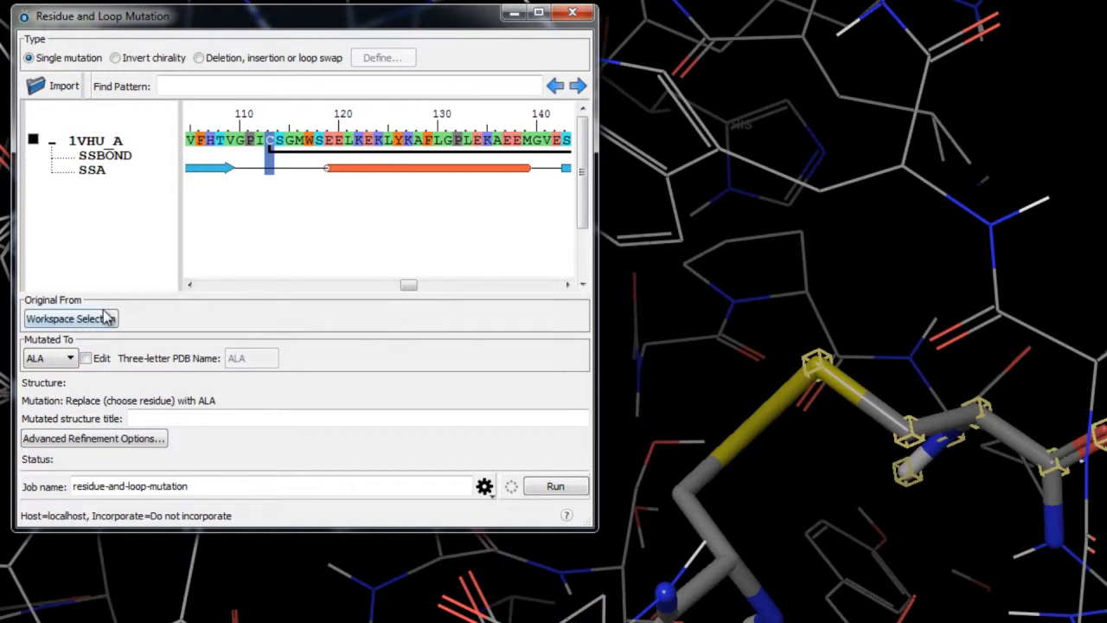
pyautogui.click(106, 318)
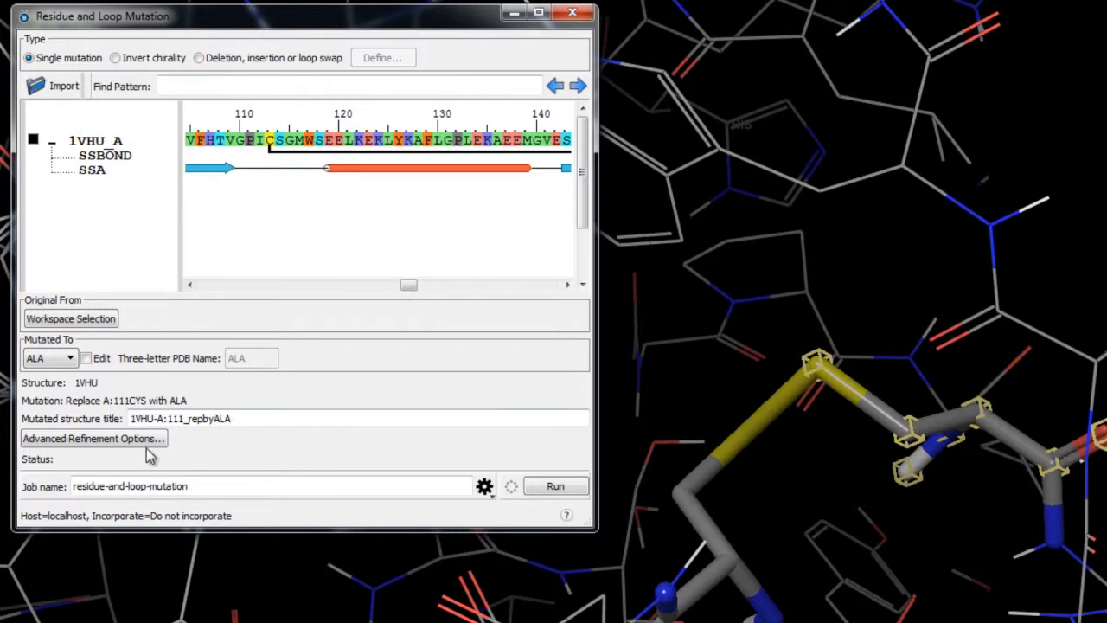
pyautogui.click(219, 487)
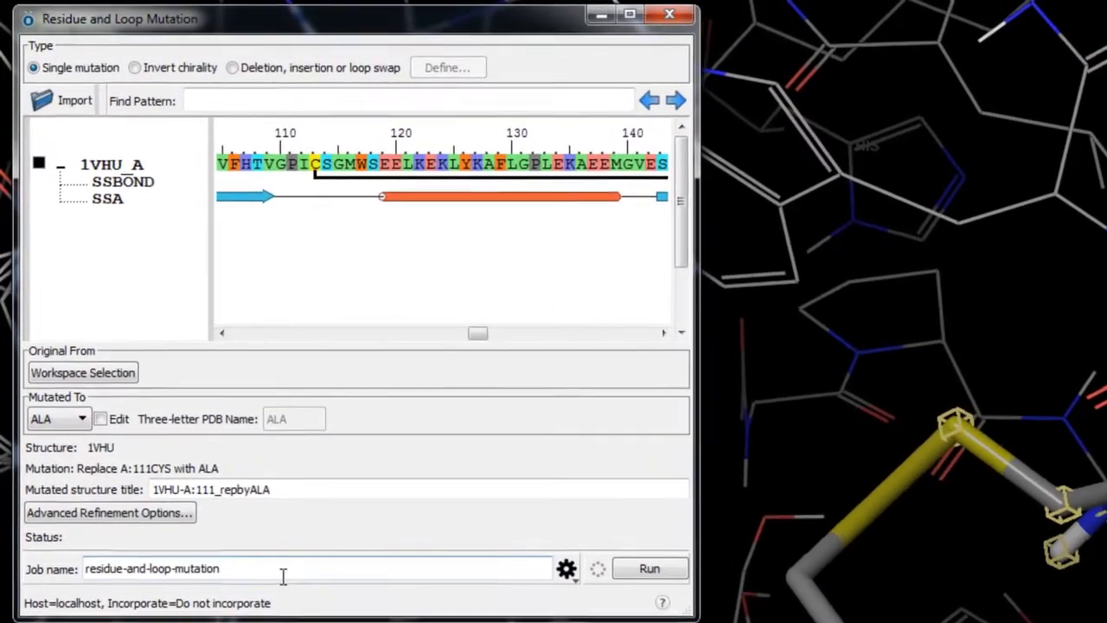
pyautogui.write('_C')
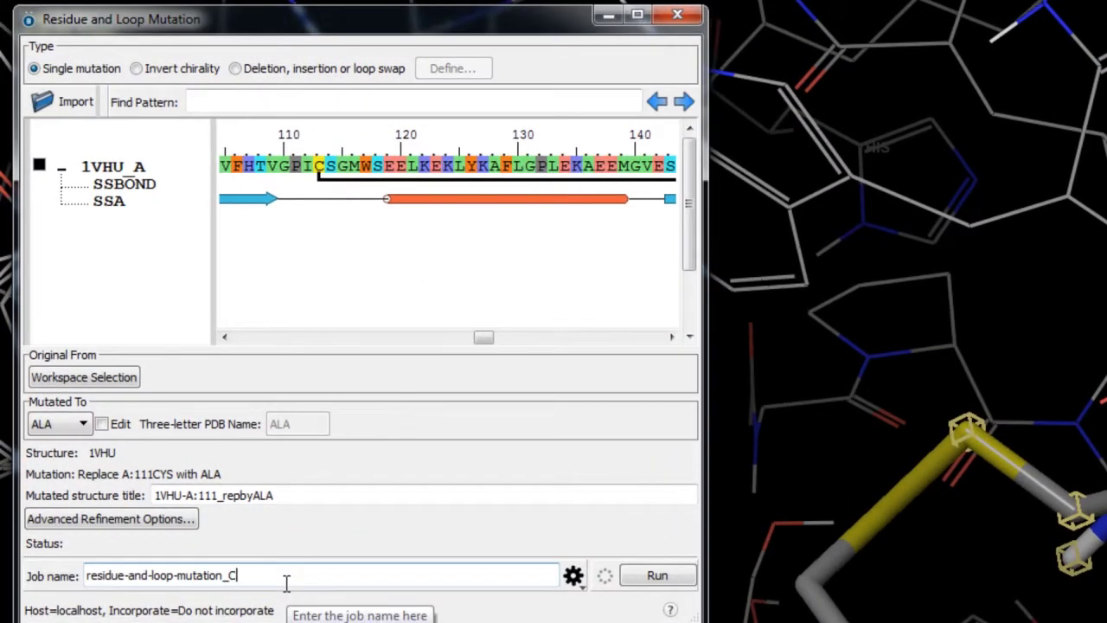
pyautogui.write('111A')
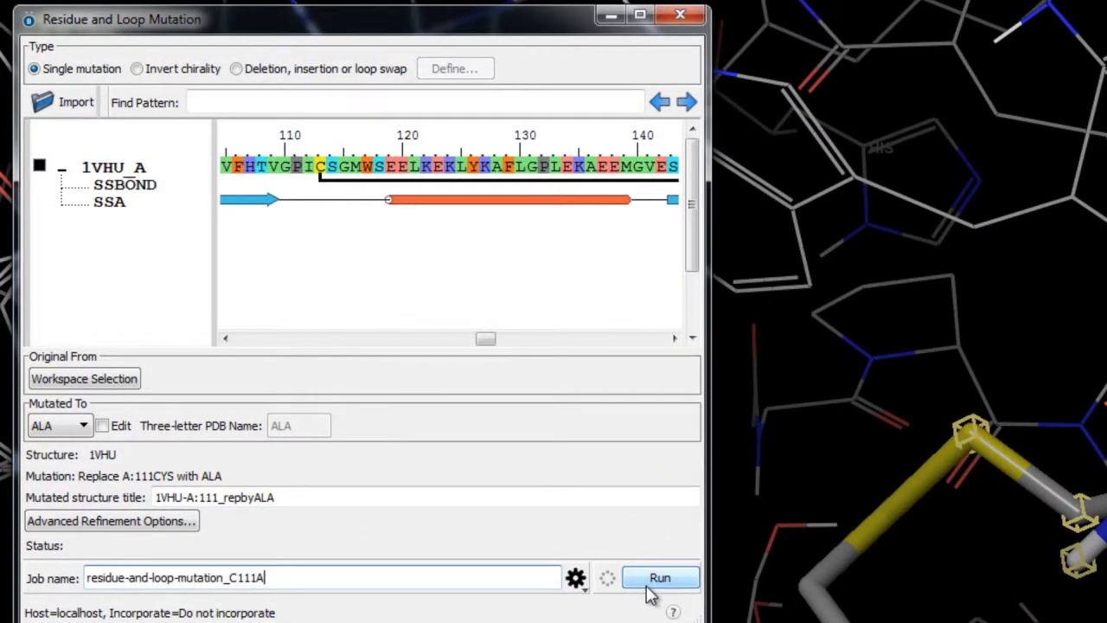
pyautogui.click(650, 589)
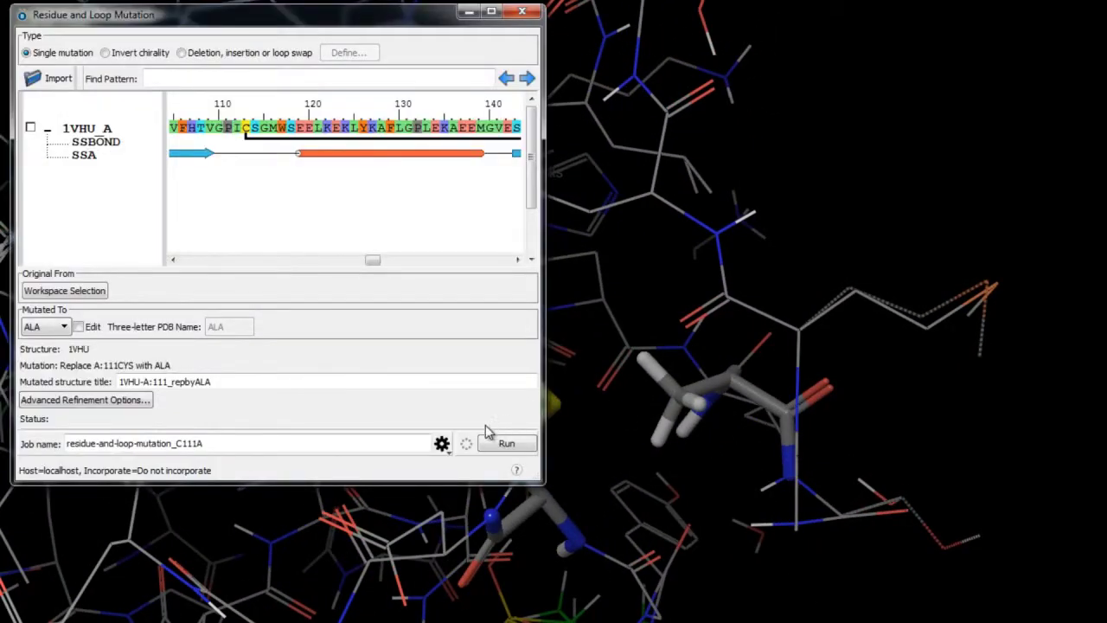
# - Reset the mutation panel, mutate CYS 154 to ALA, and zoom onto the mutated residues
pyautogui.click(442, 443)
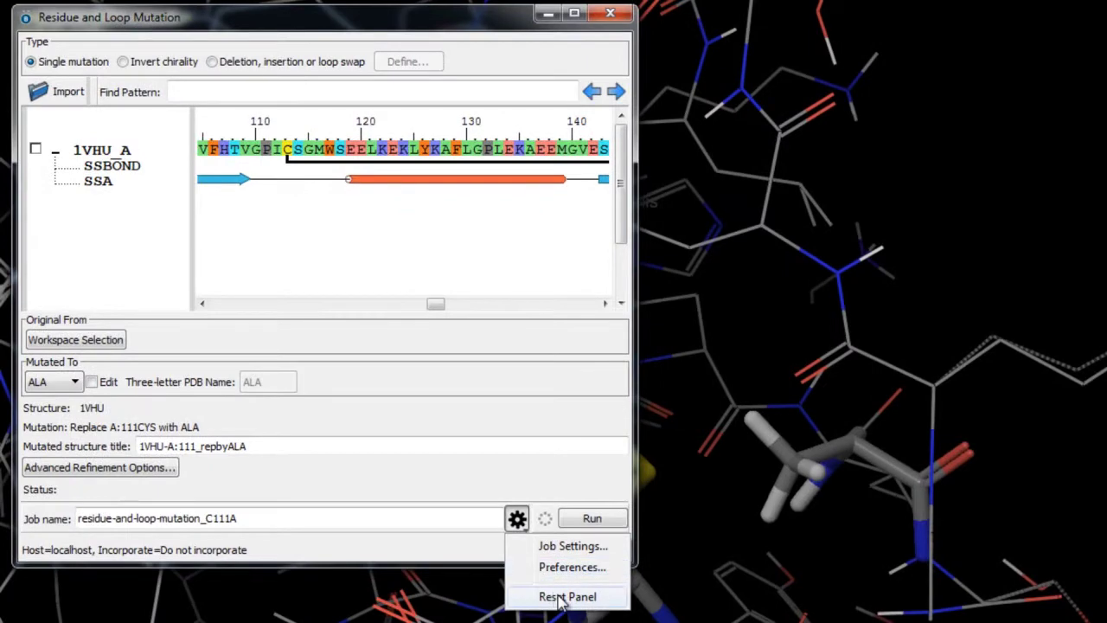
pyautogui.click(561, 599)
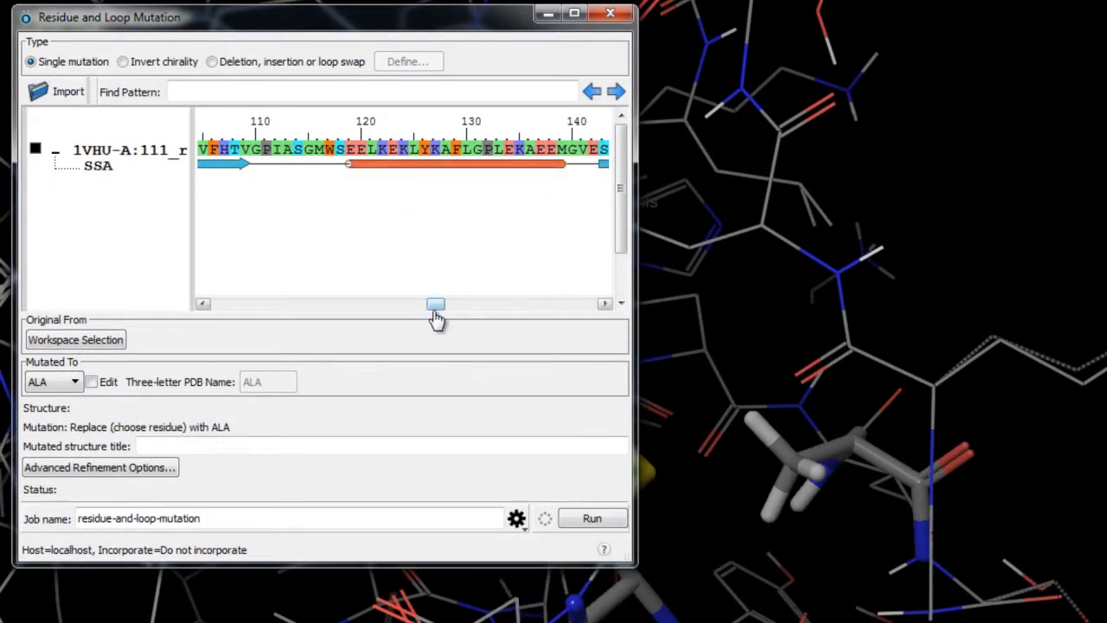
pyautogui.moveTo(437, 318); pyautogui.dragTo(487, 307)
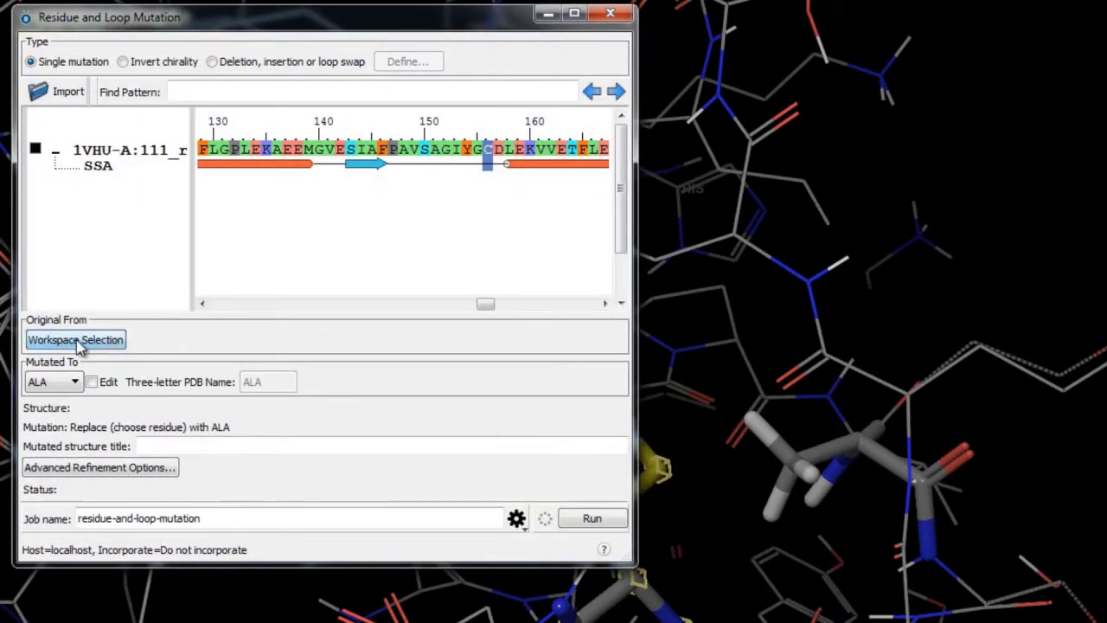
pyautogui.click(76, 340)
pyautogui.click(592, 518)
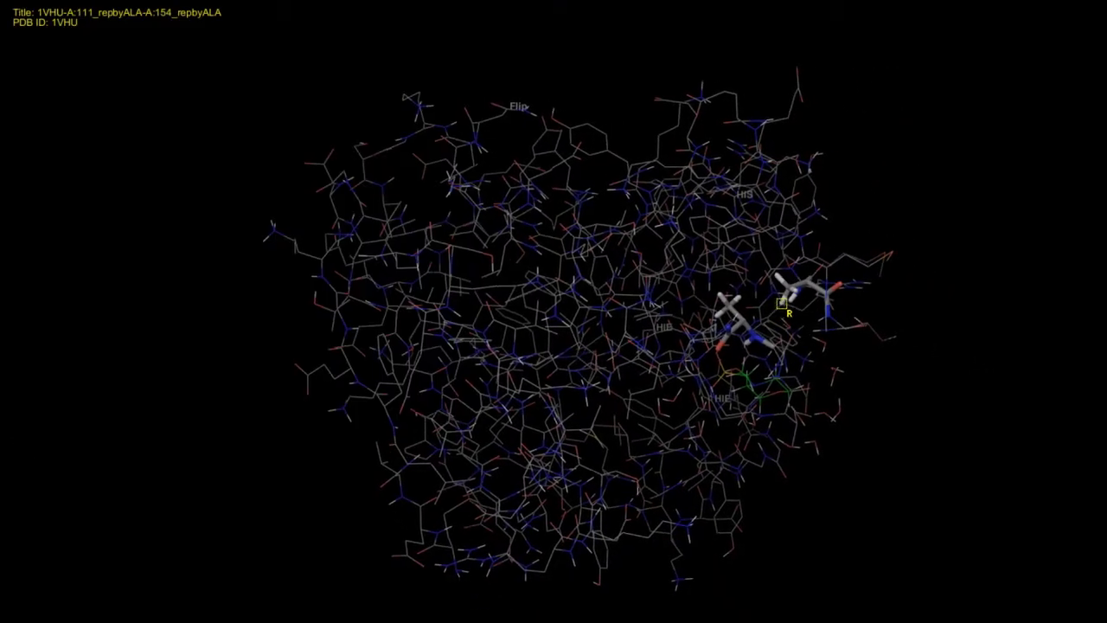
pyautogui.scroll(5, 714, 419)
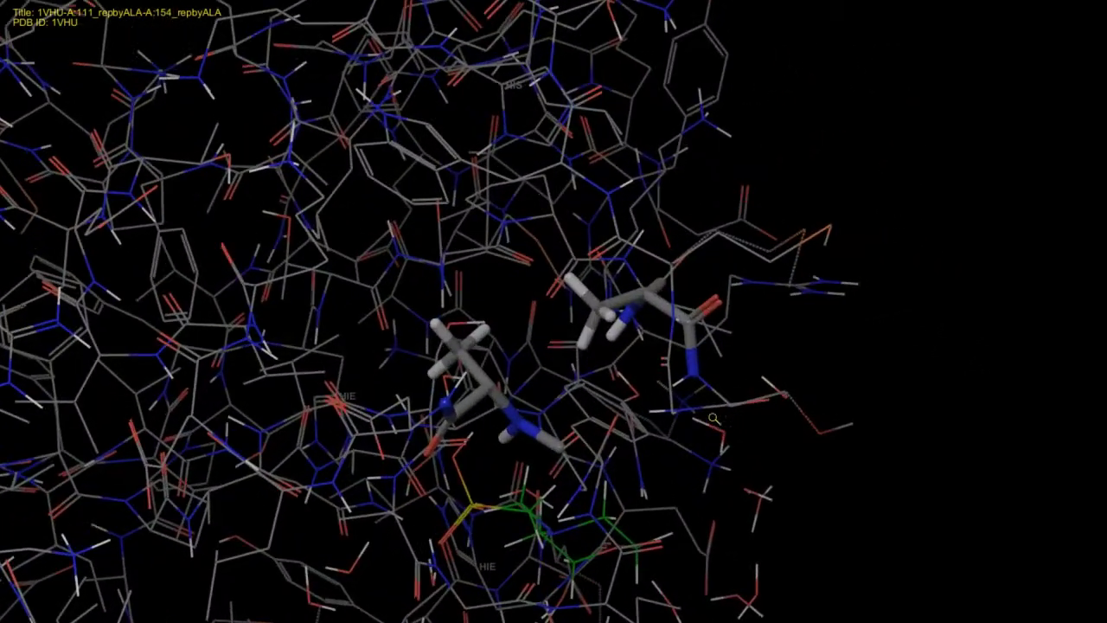
pyautogui.scroll(5, 710, 417)
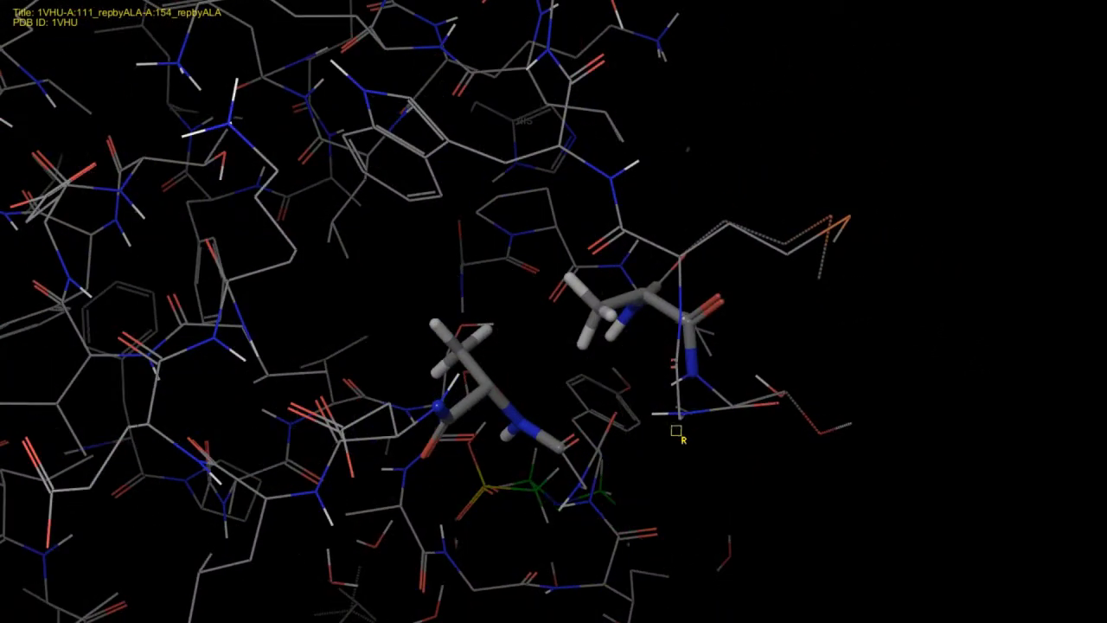
# - Run a restrained OPLS_2005 minimization of the double-alanine mutant from the Refine tab
pyautogui.scroll(3, 683, 437)
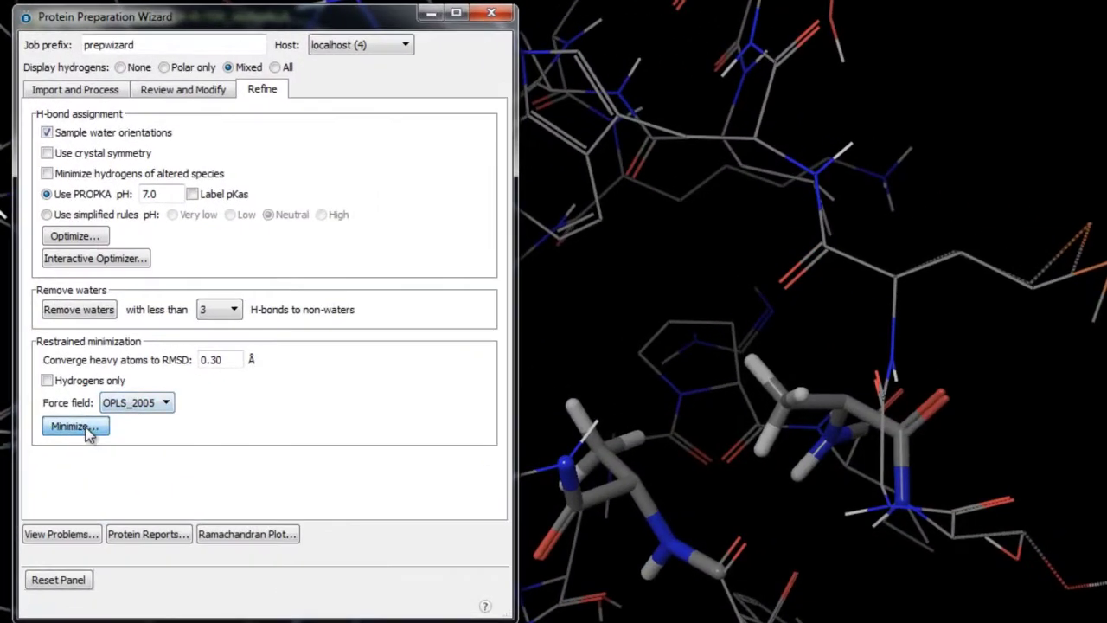
pyautogui.click(78, 397)
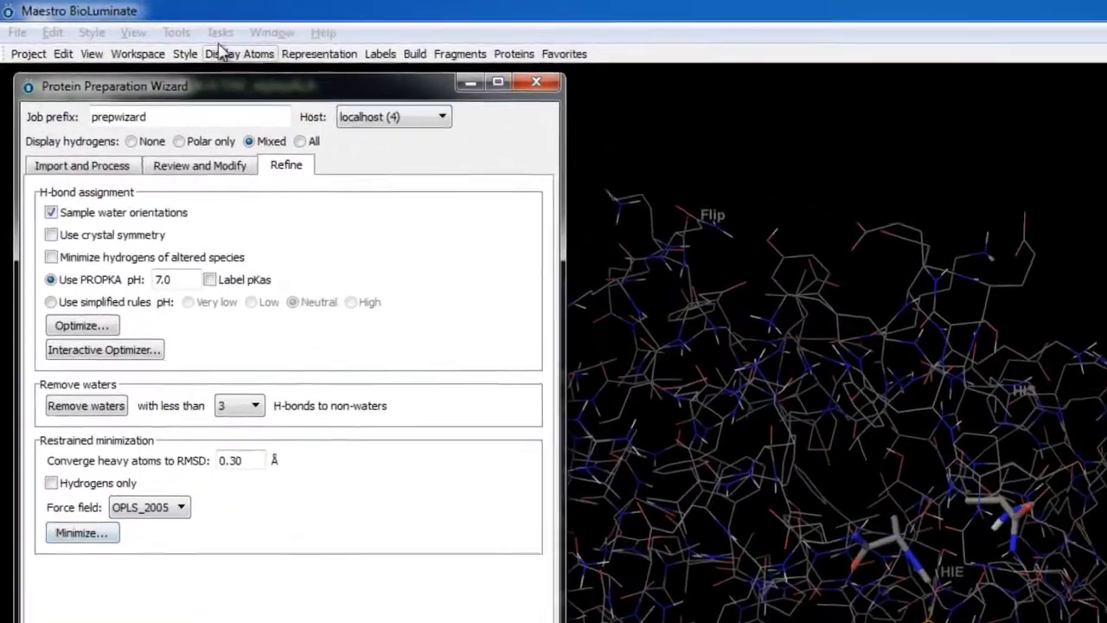
pyautogui.click(122, 20)
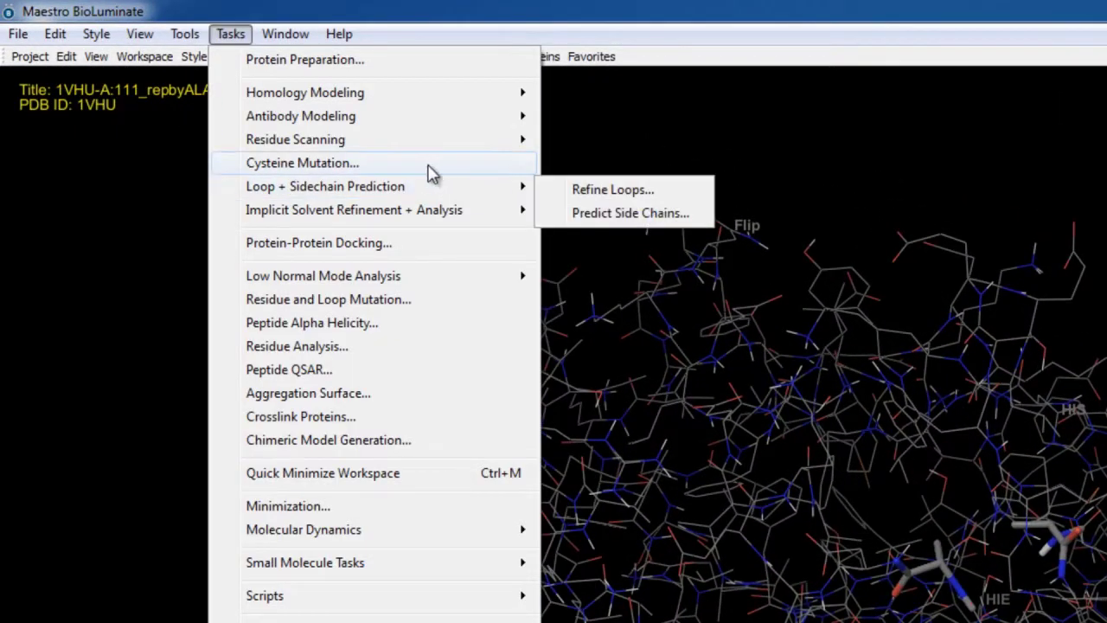
# - Analyze the workspace in Cysteine Mutation, listing 98 of 1534 candidate residue pairs
pyautogui.click(433, 167)
pyautogui.click(106, 166)
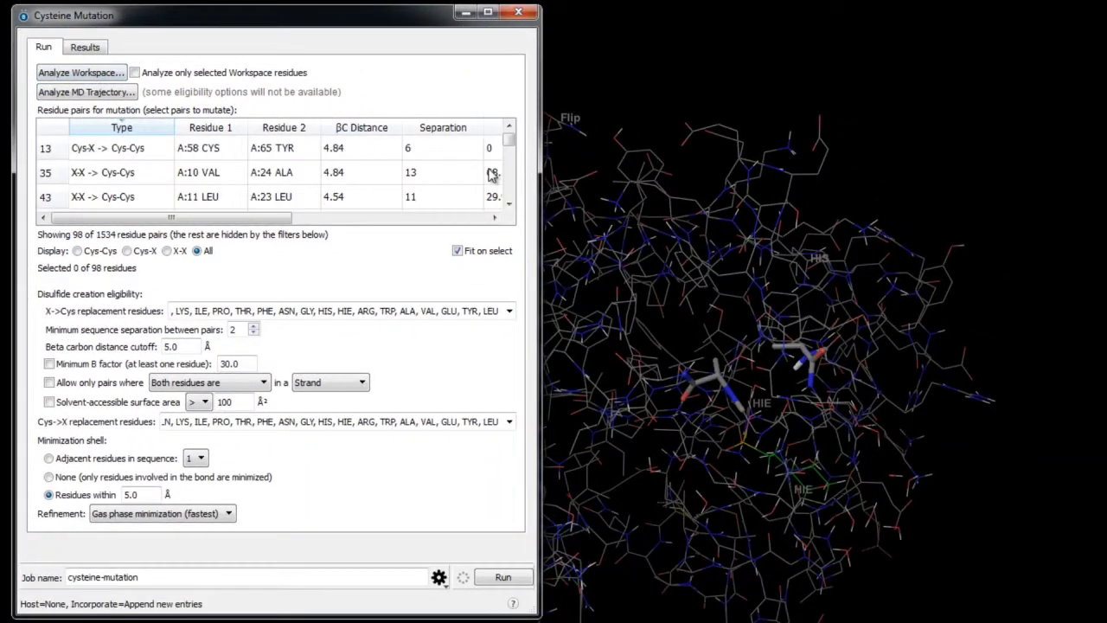
pyautogui.click(508, 203)
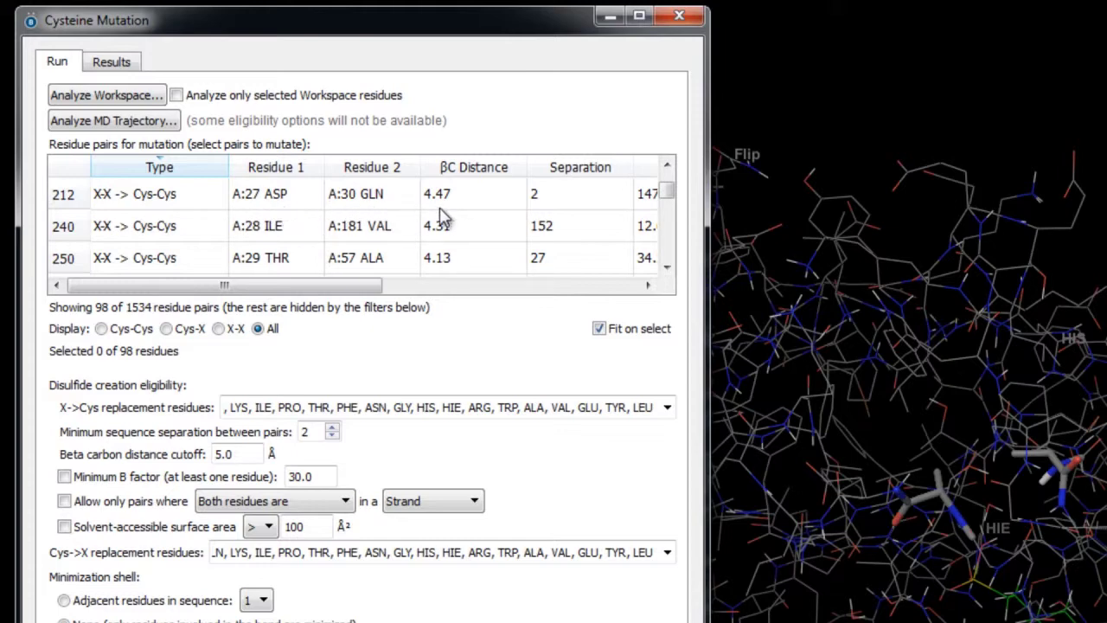
pyautogui.hscroll(3, 371, 285)
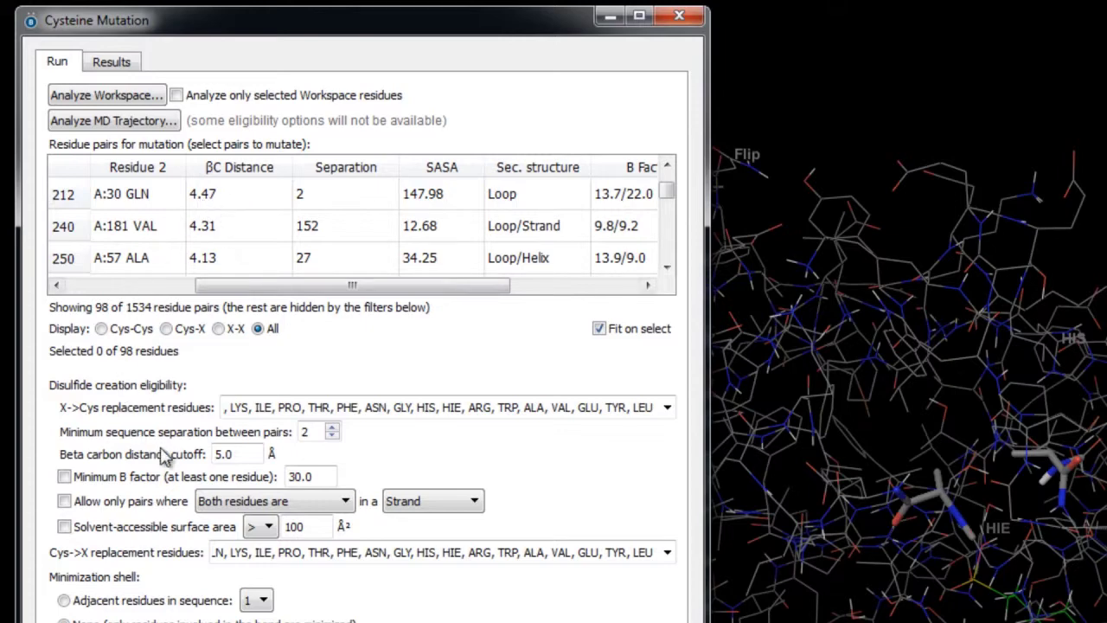
pyautogui.doubleClick(218, 454)
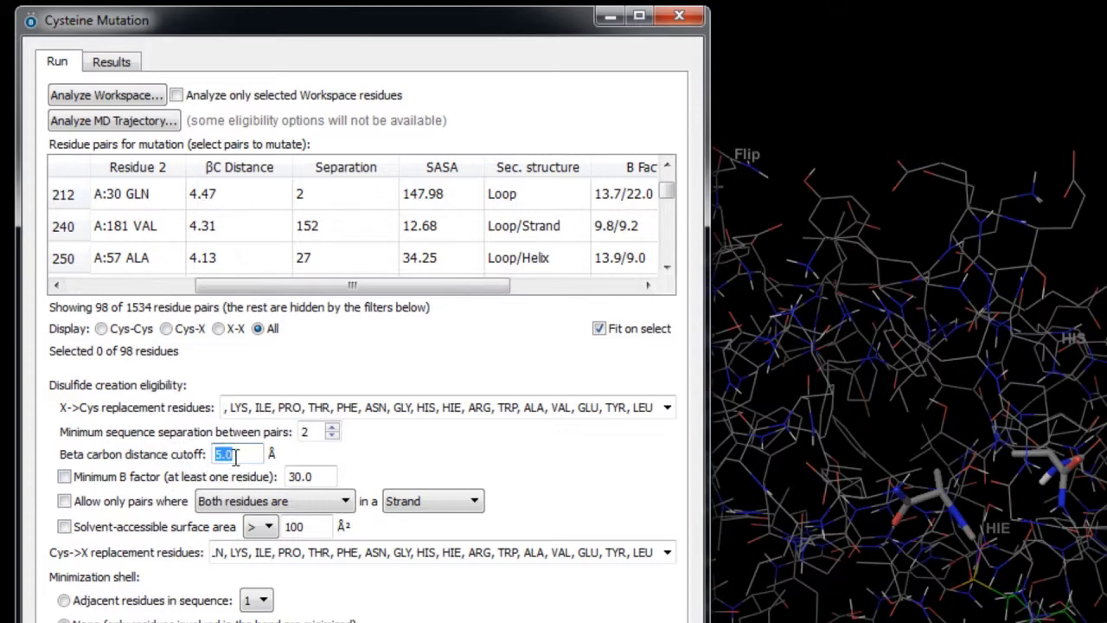
# - Show only X-X pairs with Conservative replacement residues and a 4.0 Å beta-carbon cutoff
pyautogui.click(218, 329)
pyautogui.moveTo(256, 285); pyautogui.dragTo(116, 307)
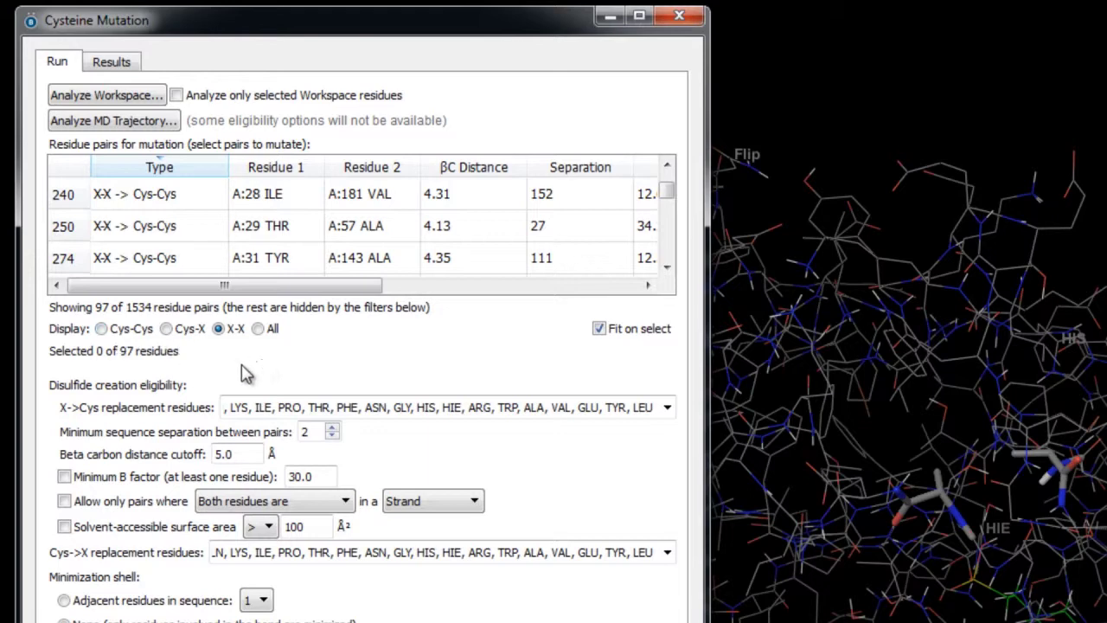
pyautogui.click(667, 410)
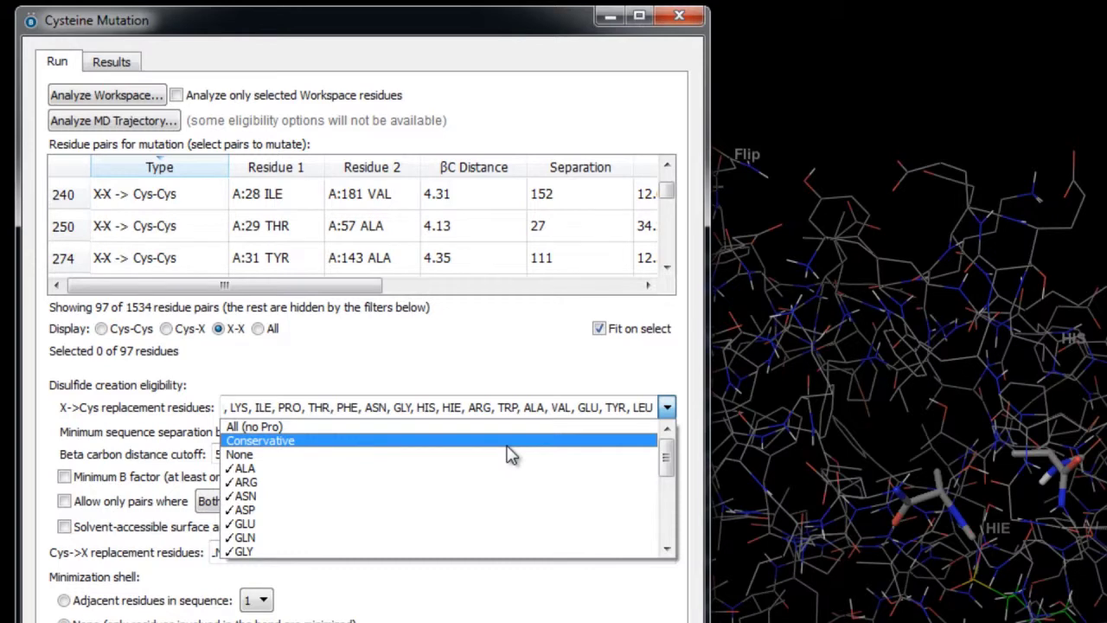
pyautogui.click(508, 444)
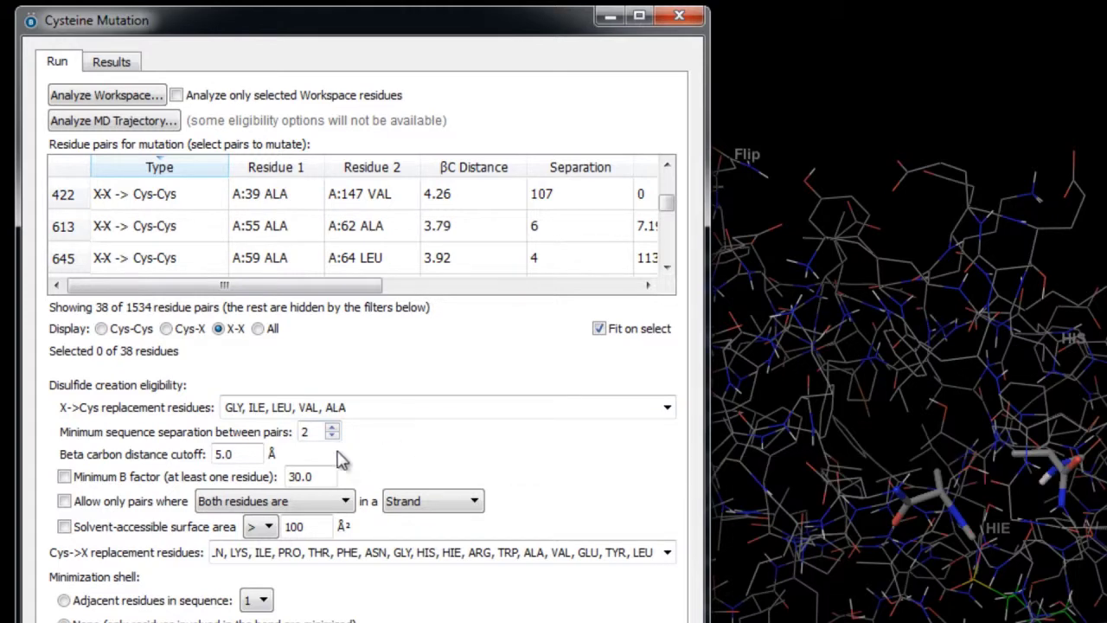
pyautogui.click(215, 457)
pyautogui.write('4')
pyautogui.press('Return')
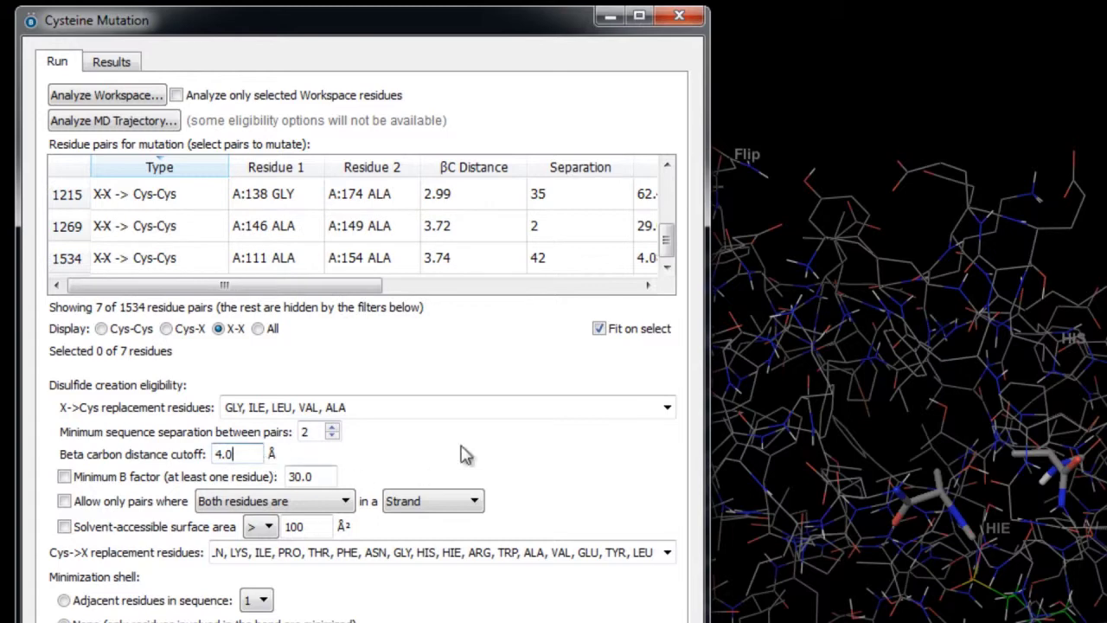
# - Set minimization shell to None, refinement to Implicit solvent minimization, and append '_' to the job name
pyautogui.moveTo(666, 250)
pyautogui.mouseDown()
pyautogui.moveTo(669, 190)
pyautogui.moveTo(664, 251)
pyautogui.mouseUp()
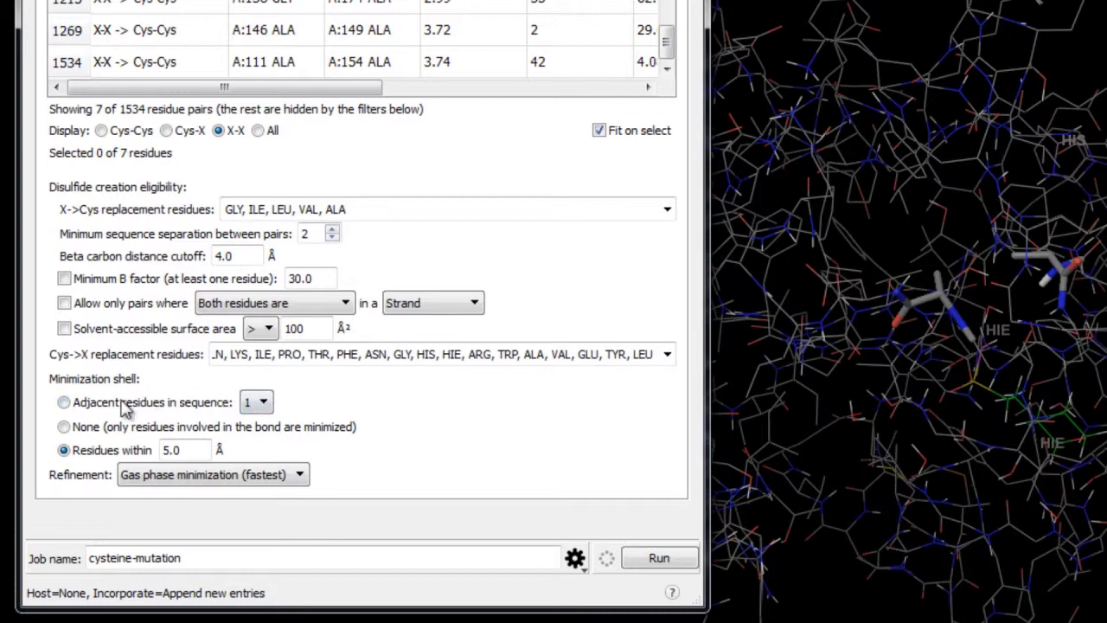
pyautogui.click(64, 426)
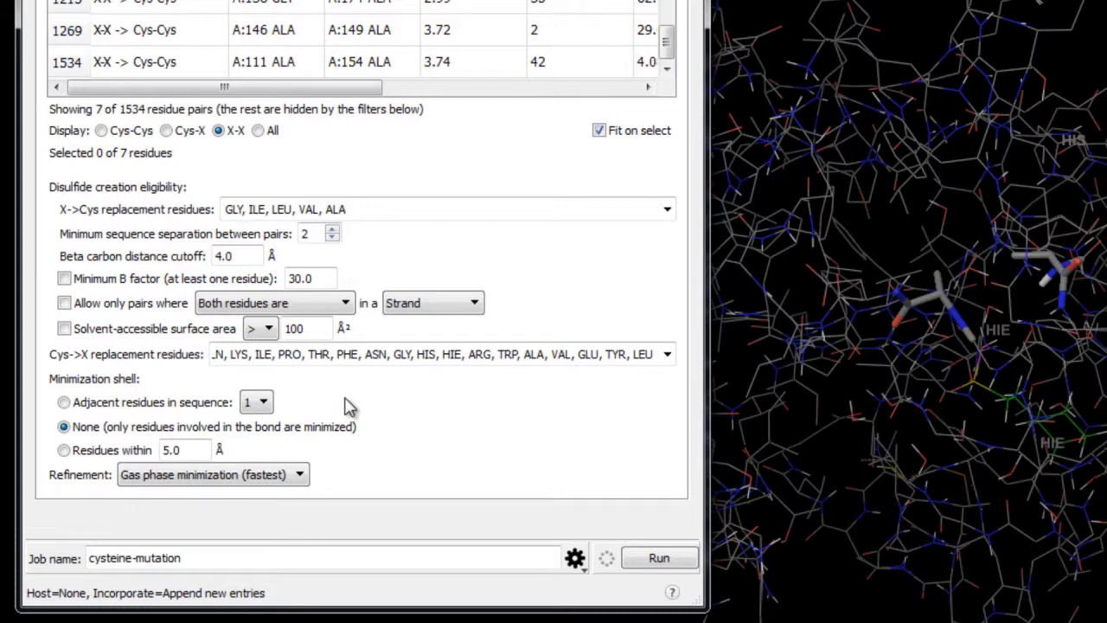
pyautogui.click(281, 474)
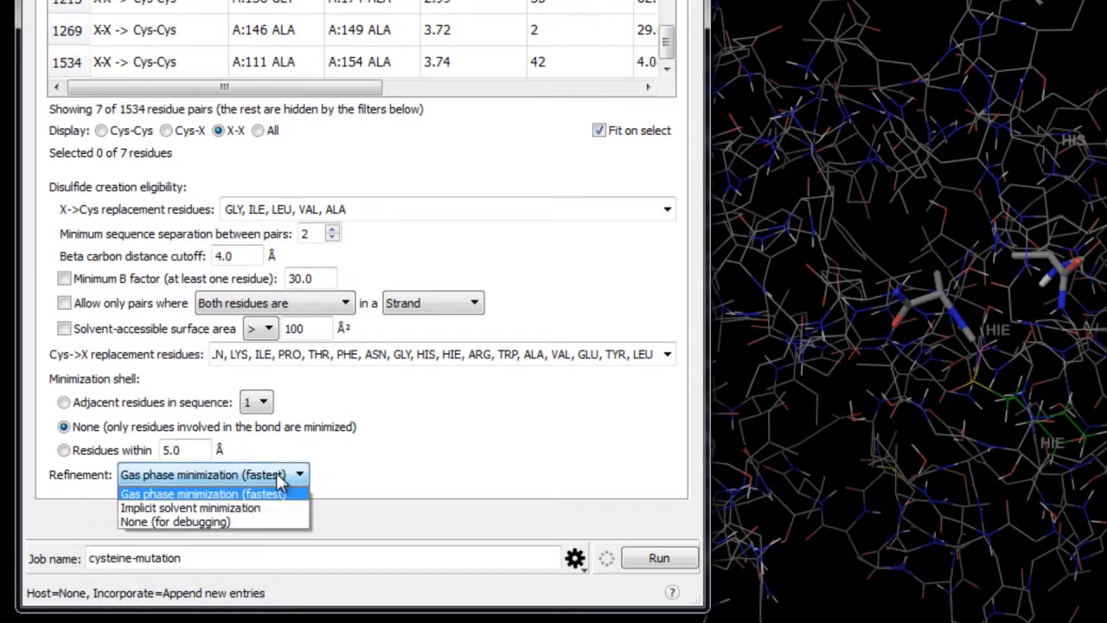
pyautogui.click(283, 507)
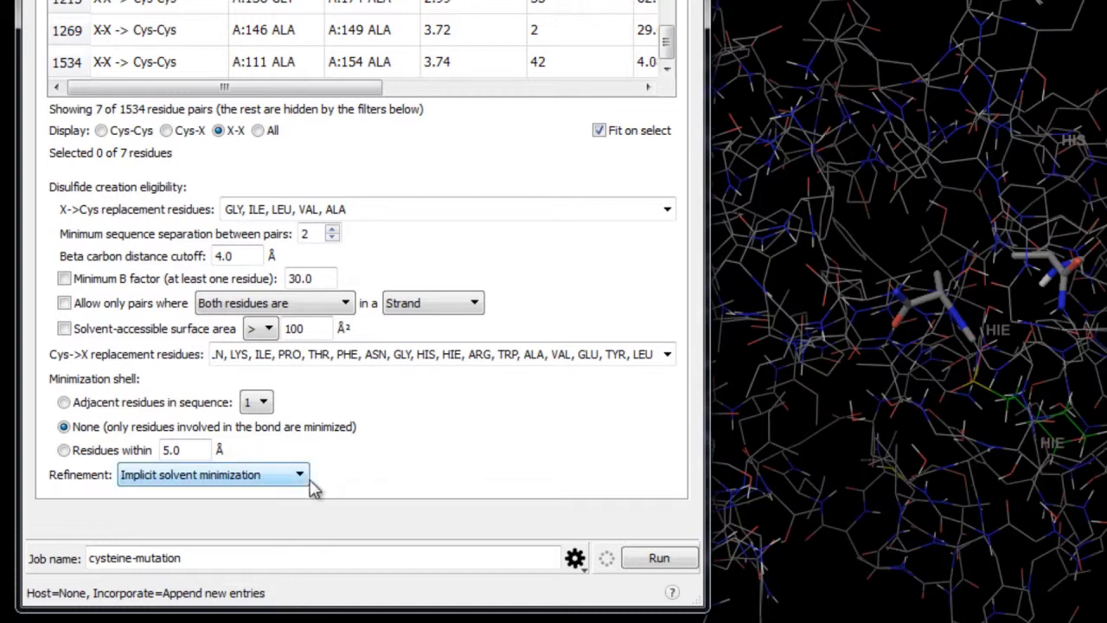
pyautogui.click(361, 556)
pyautogui.write('_')
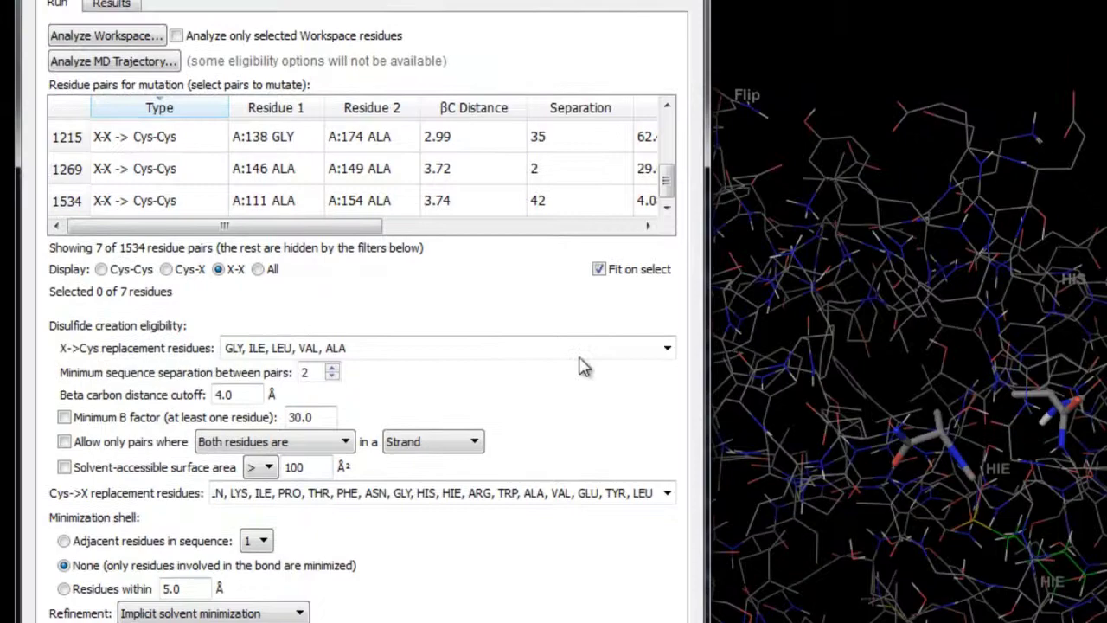
# - Select all 7 candidate pairs and run the cysteine-mutation_1VHU job
pyautogui.moveTo(667, 178); pyautogui.dragTo(667, 133)
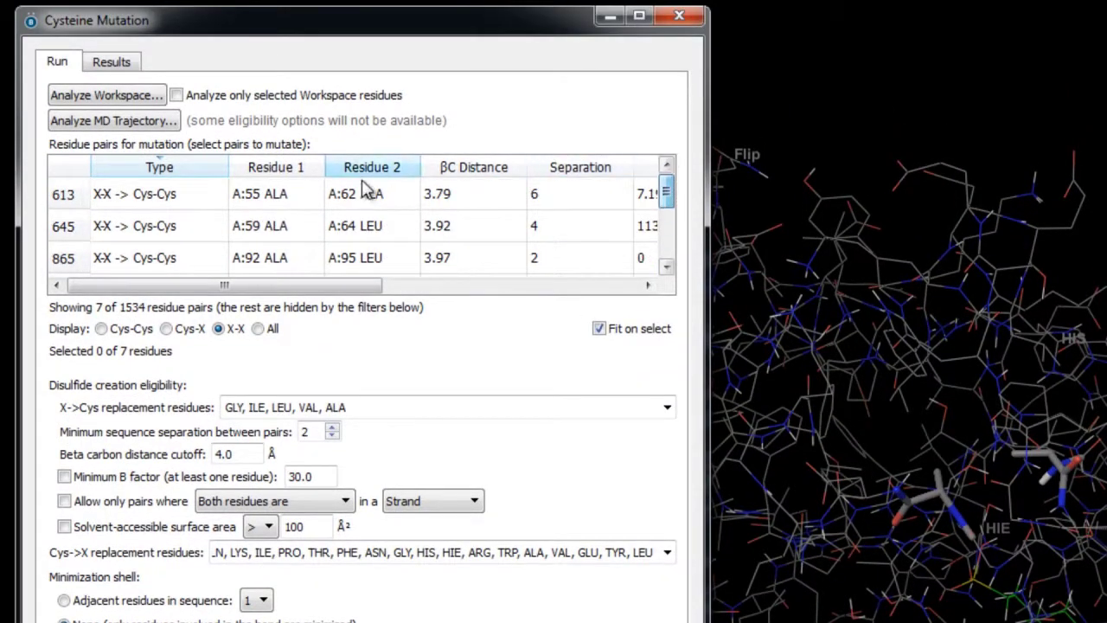
pyautogui.click(220, 199)
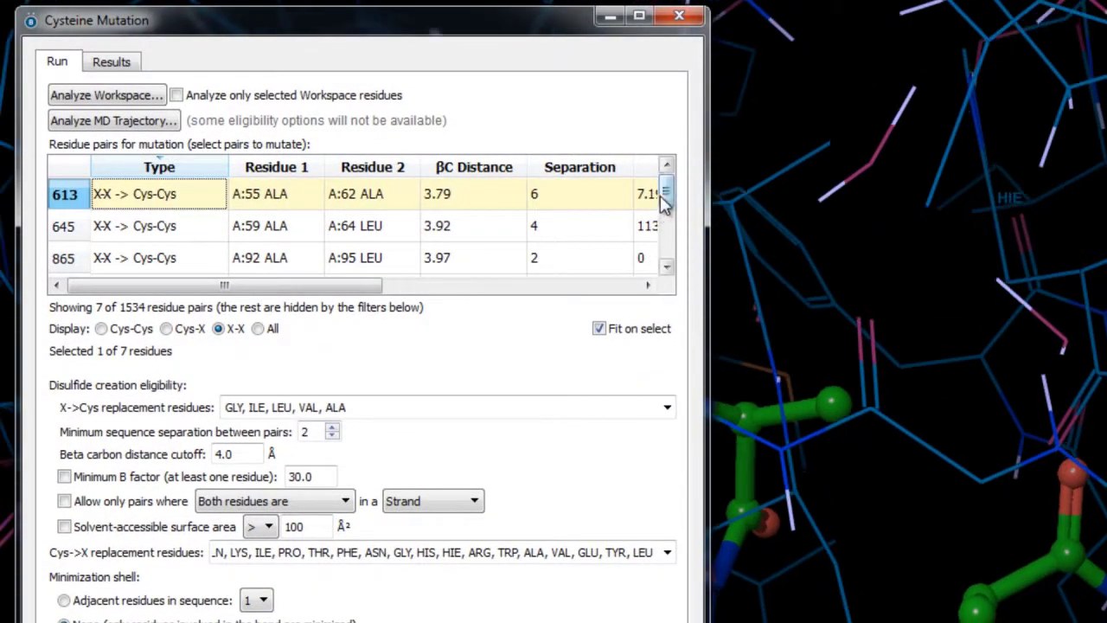
pyautogui.moveTo(665, 201); pyautogui.dragTo(671, 292)
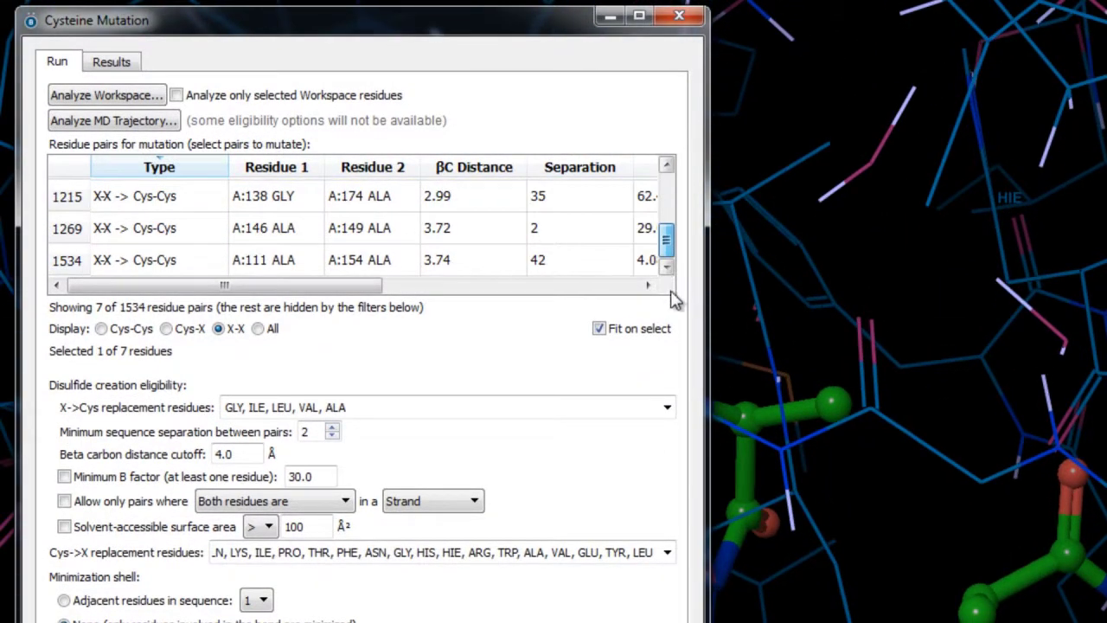
pyautogui.keyDown('shift'); pyautogui.click(163, 266); pyautogui.keyUp('shift')
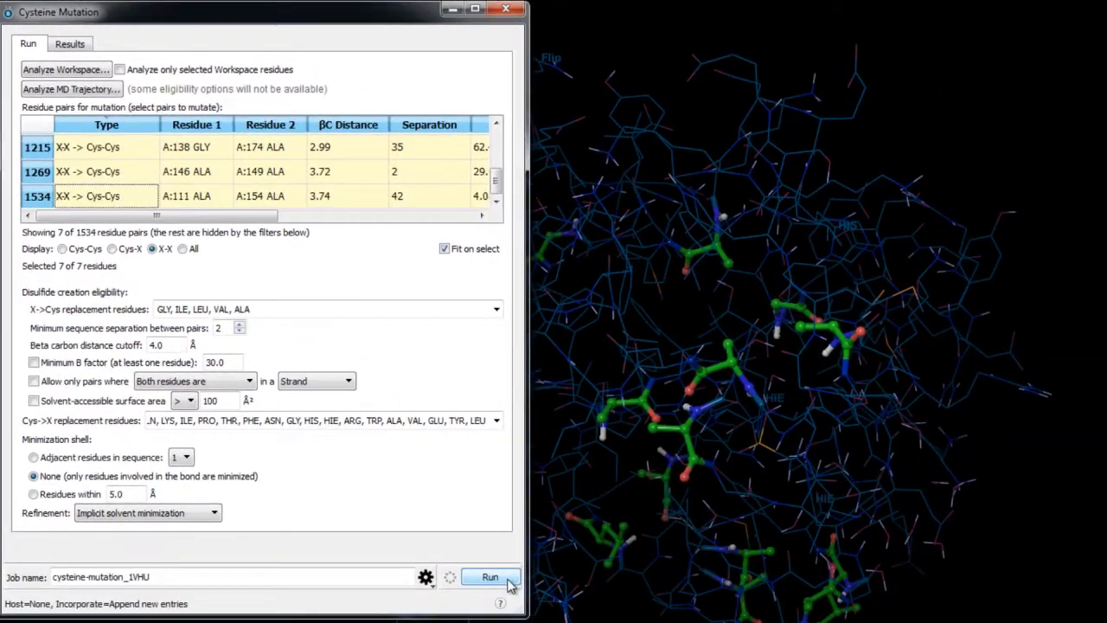
pyautogui.click(511, 585)
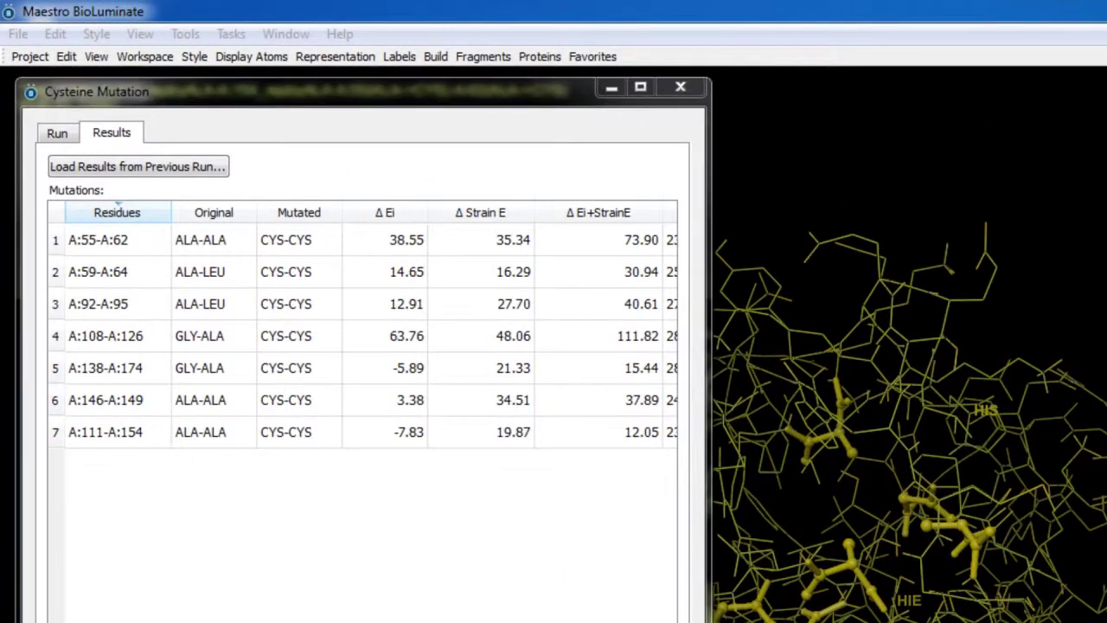
# - Widen the results dialog to show Pre-min and Weighted Score, then sort by Weighted Score ascending
pyautogui.moveTo(634, 546); pyautogui.dragTo(853, 546)
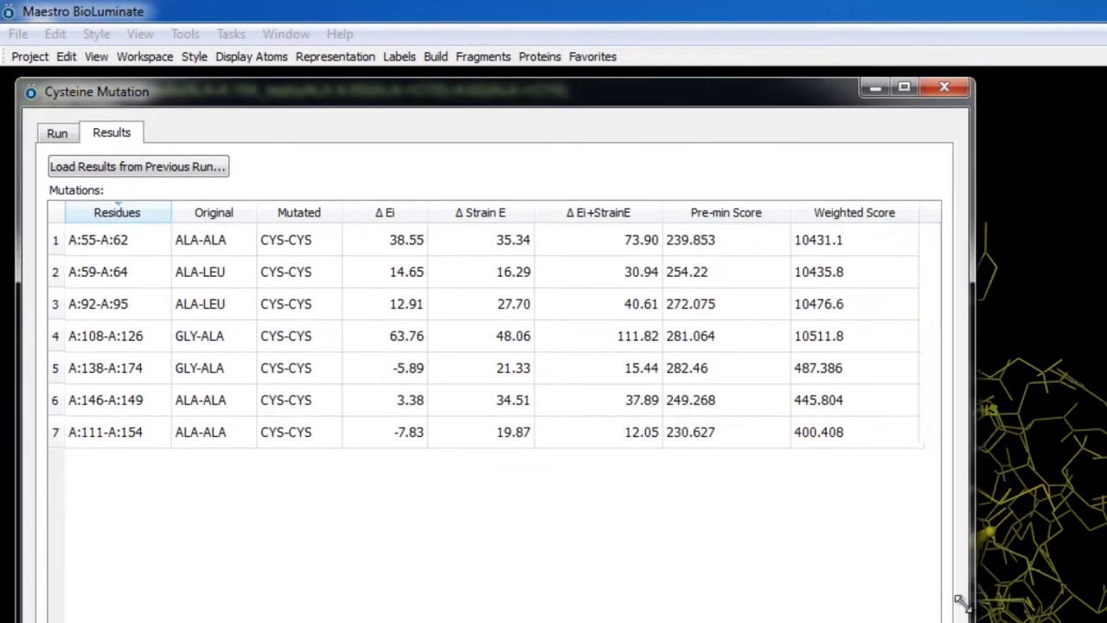
pyautogui.click(889, 227)
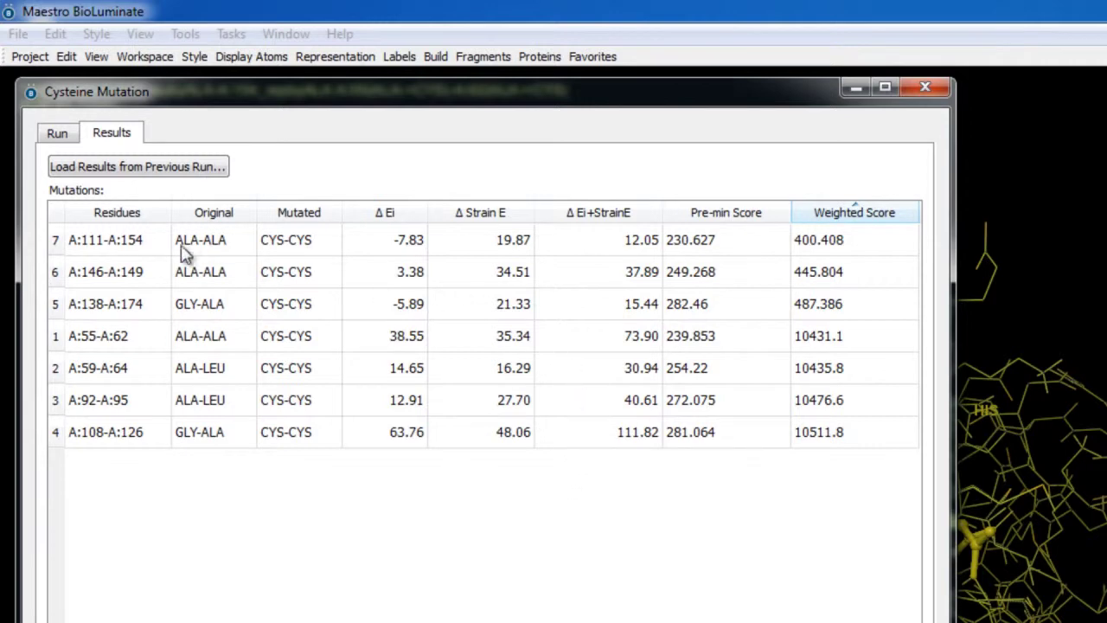
# - Select the A:111–A:154 row so the workspace fits onto that top-scoring Cys-Cys mutant
pyautogui.click(113, 243)
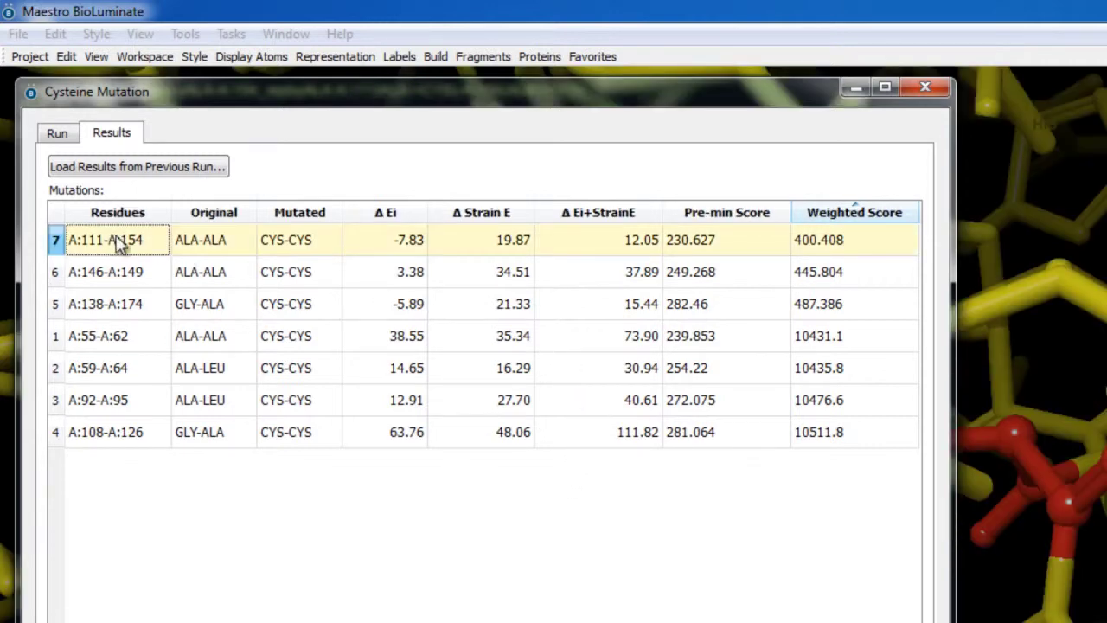